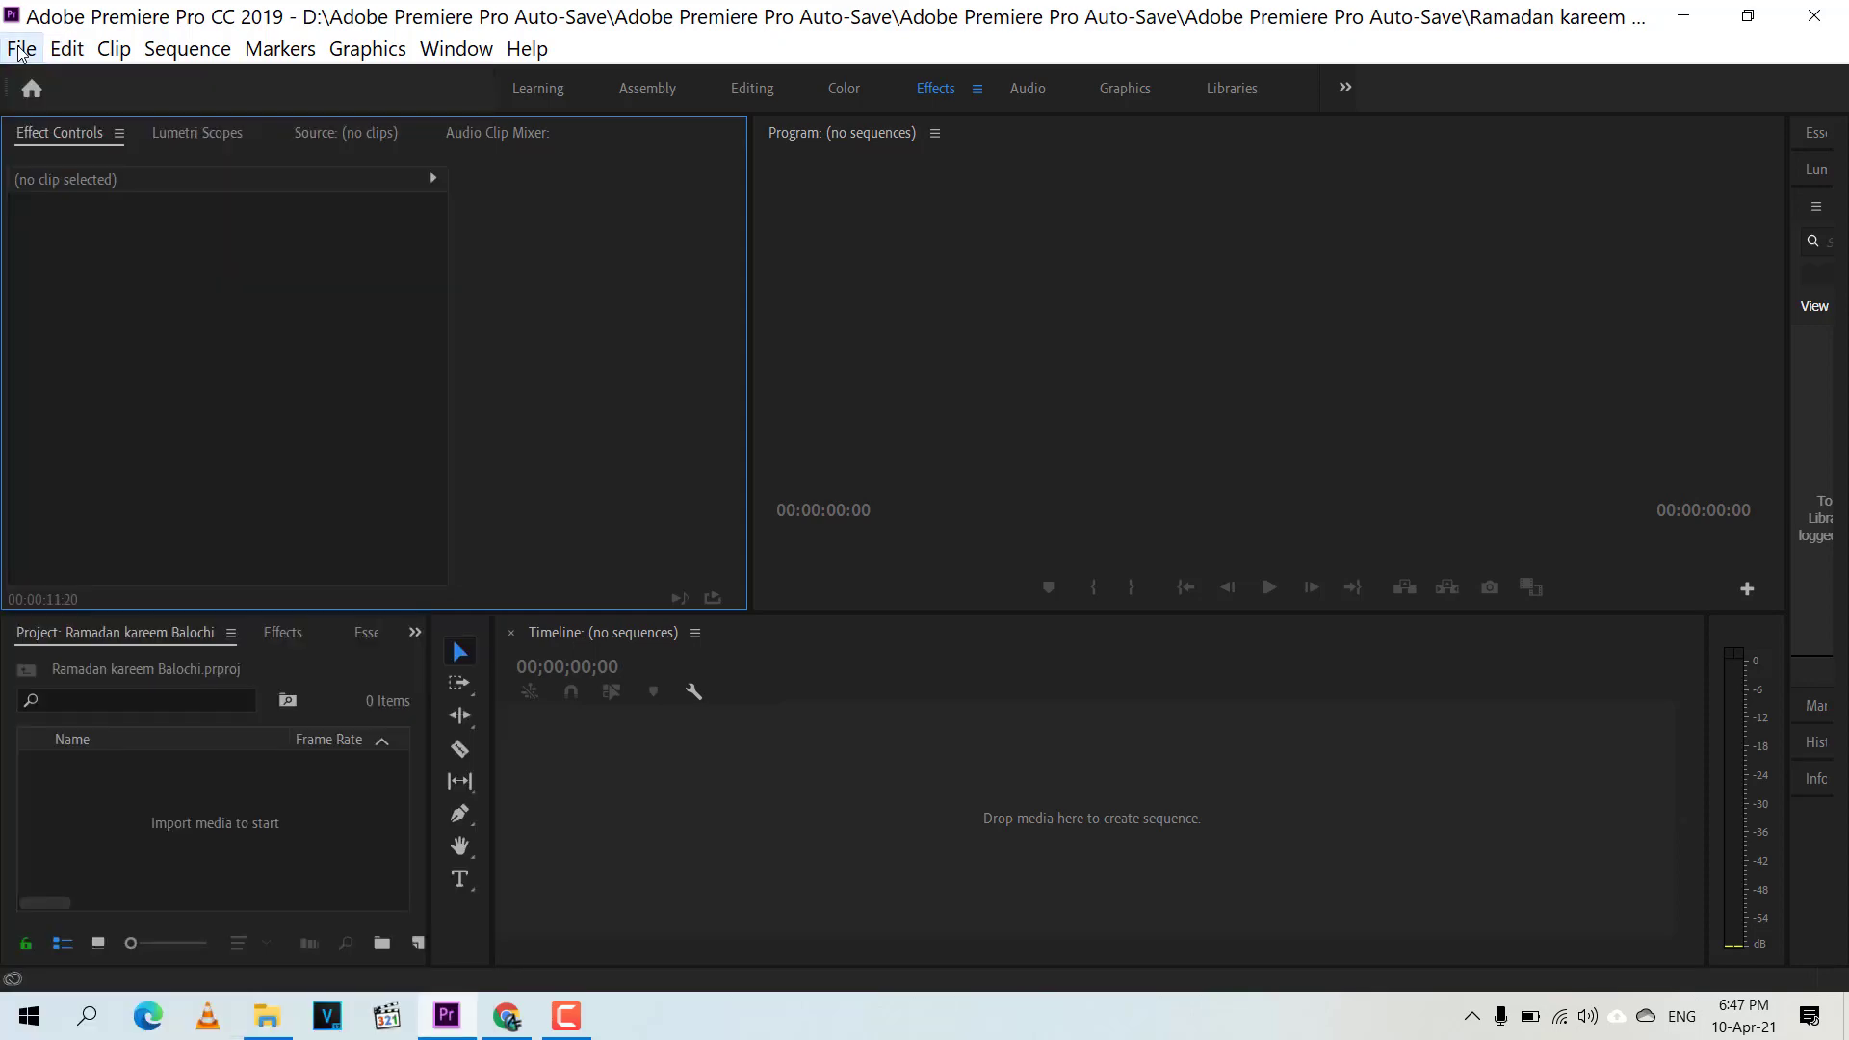
Step: Create a new Premiere Pro project named 'Youtube Video' in the Auto-Save folder
left_click(21, 50)
mouse_move(60, 85)
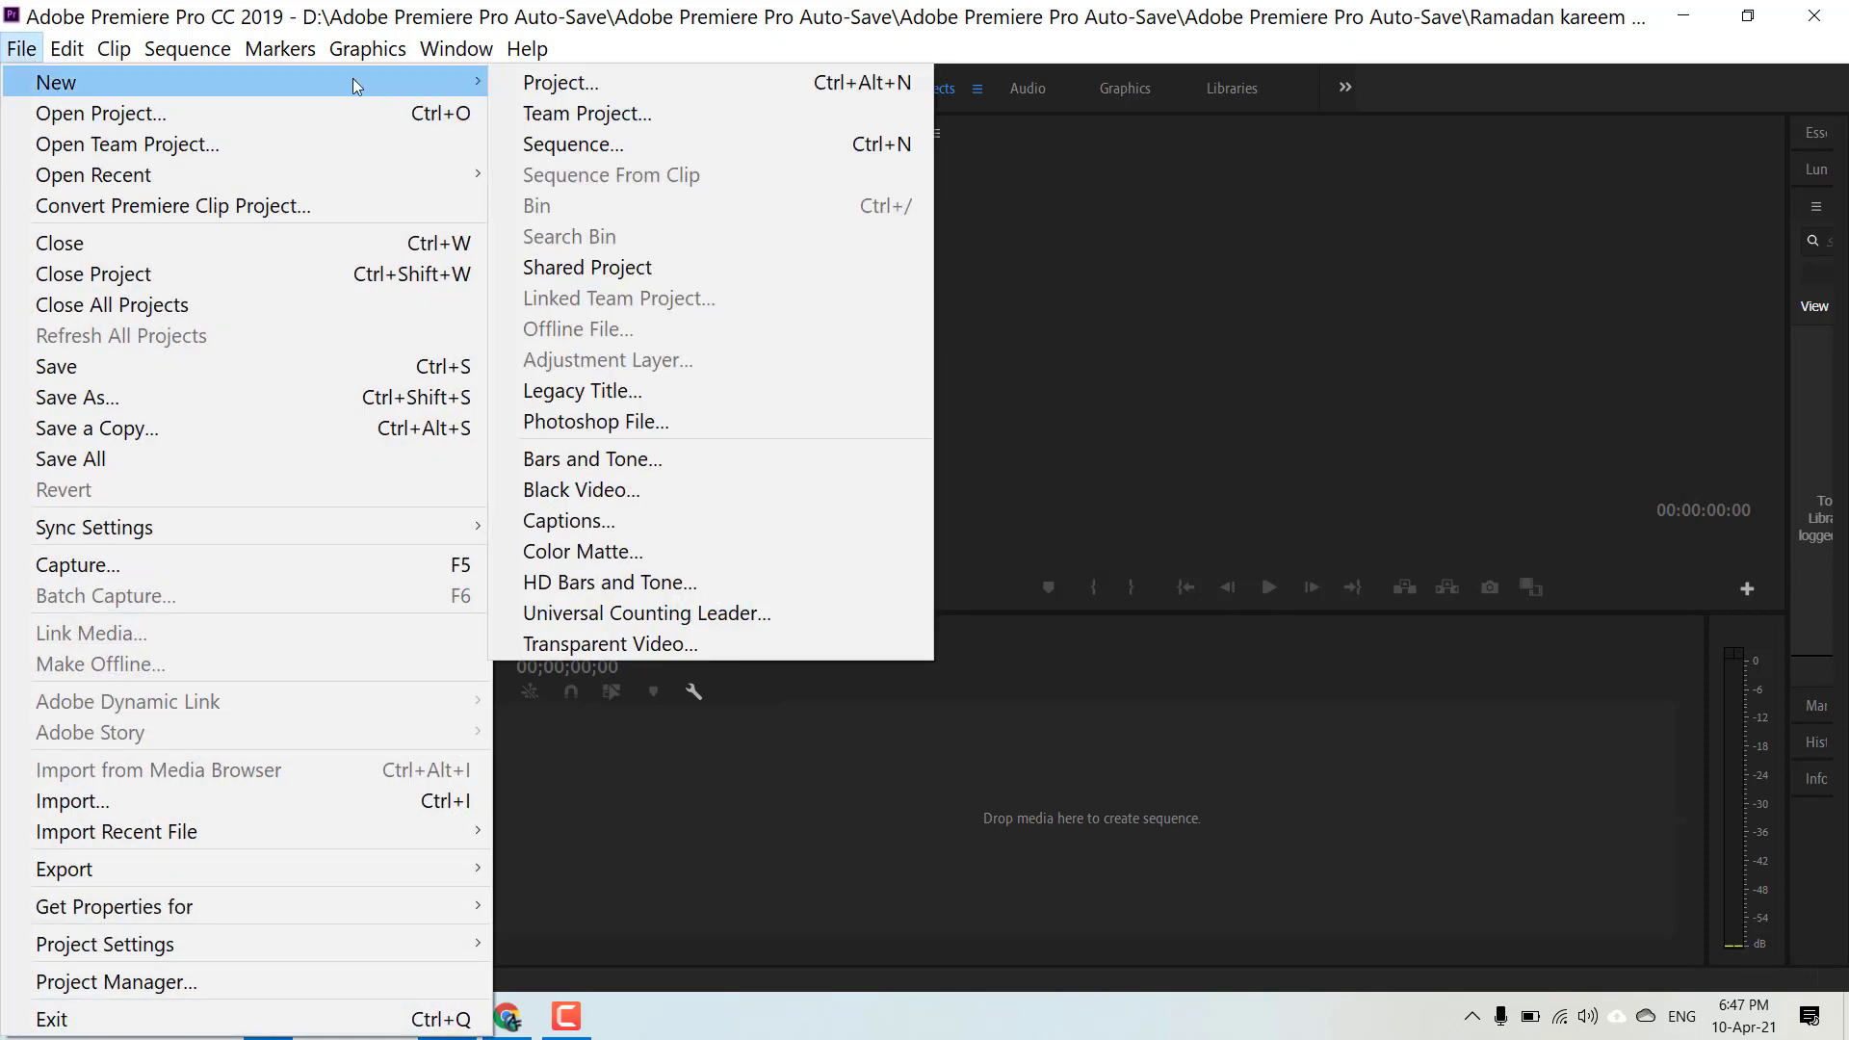
left_click(579, 88)
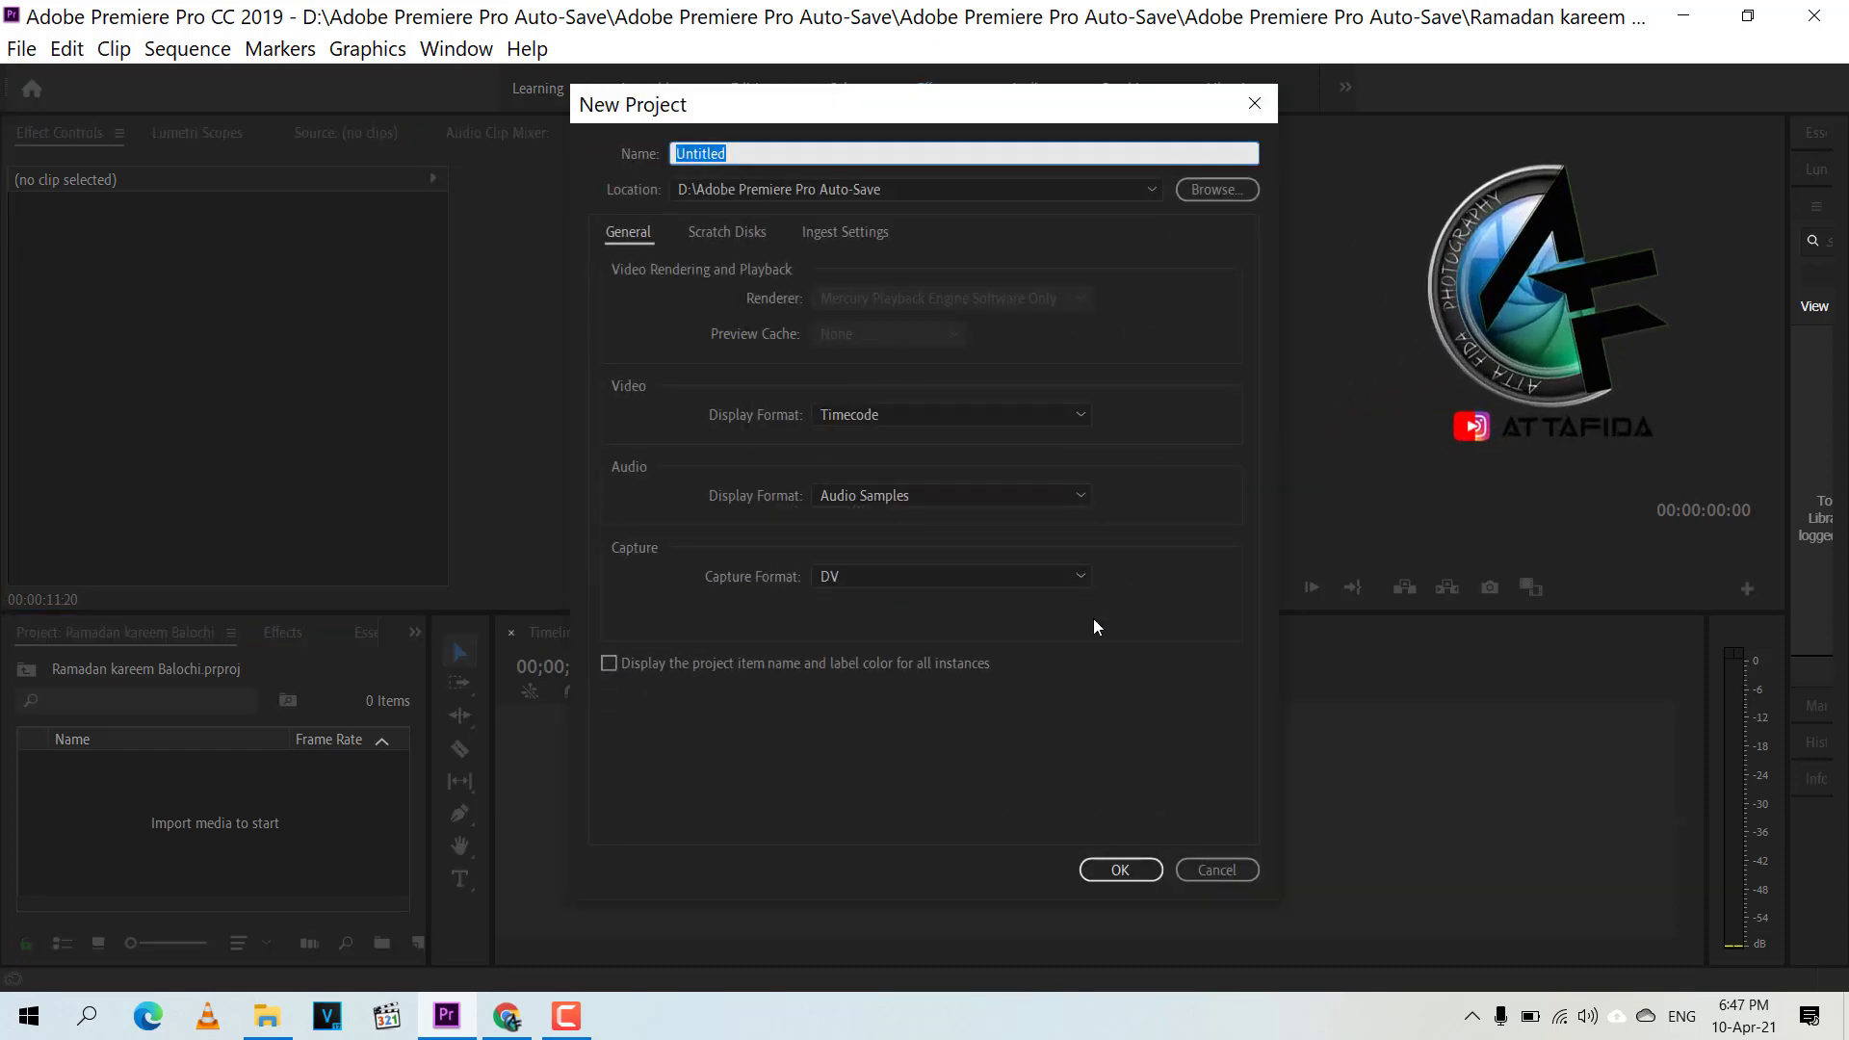
type("Yo")
type("utube ")
type("Vid")
type("eo")
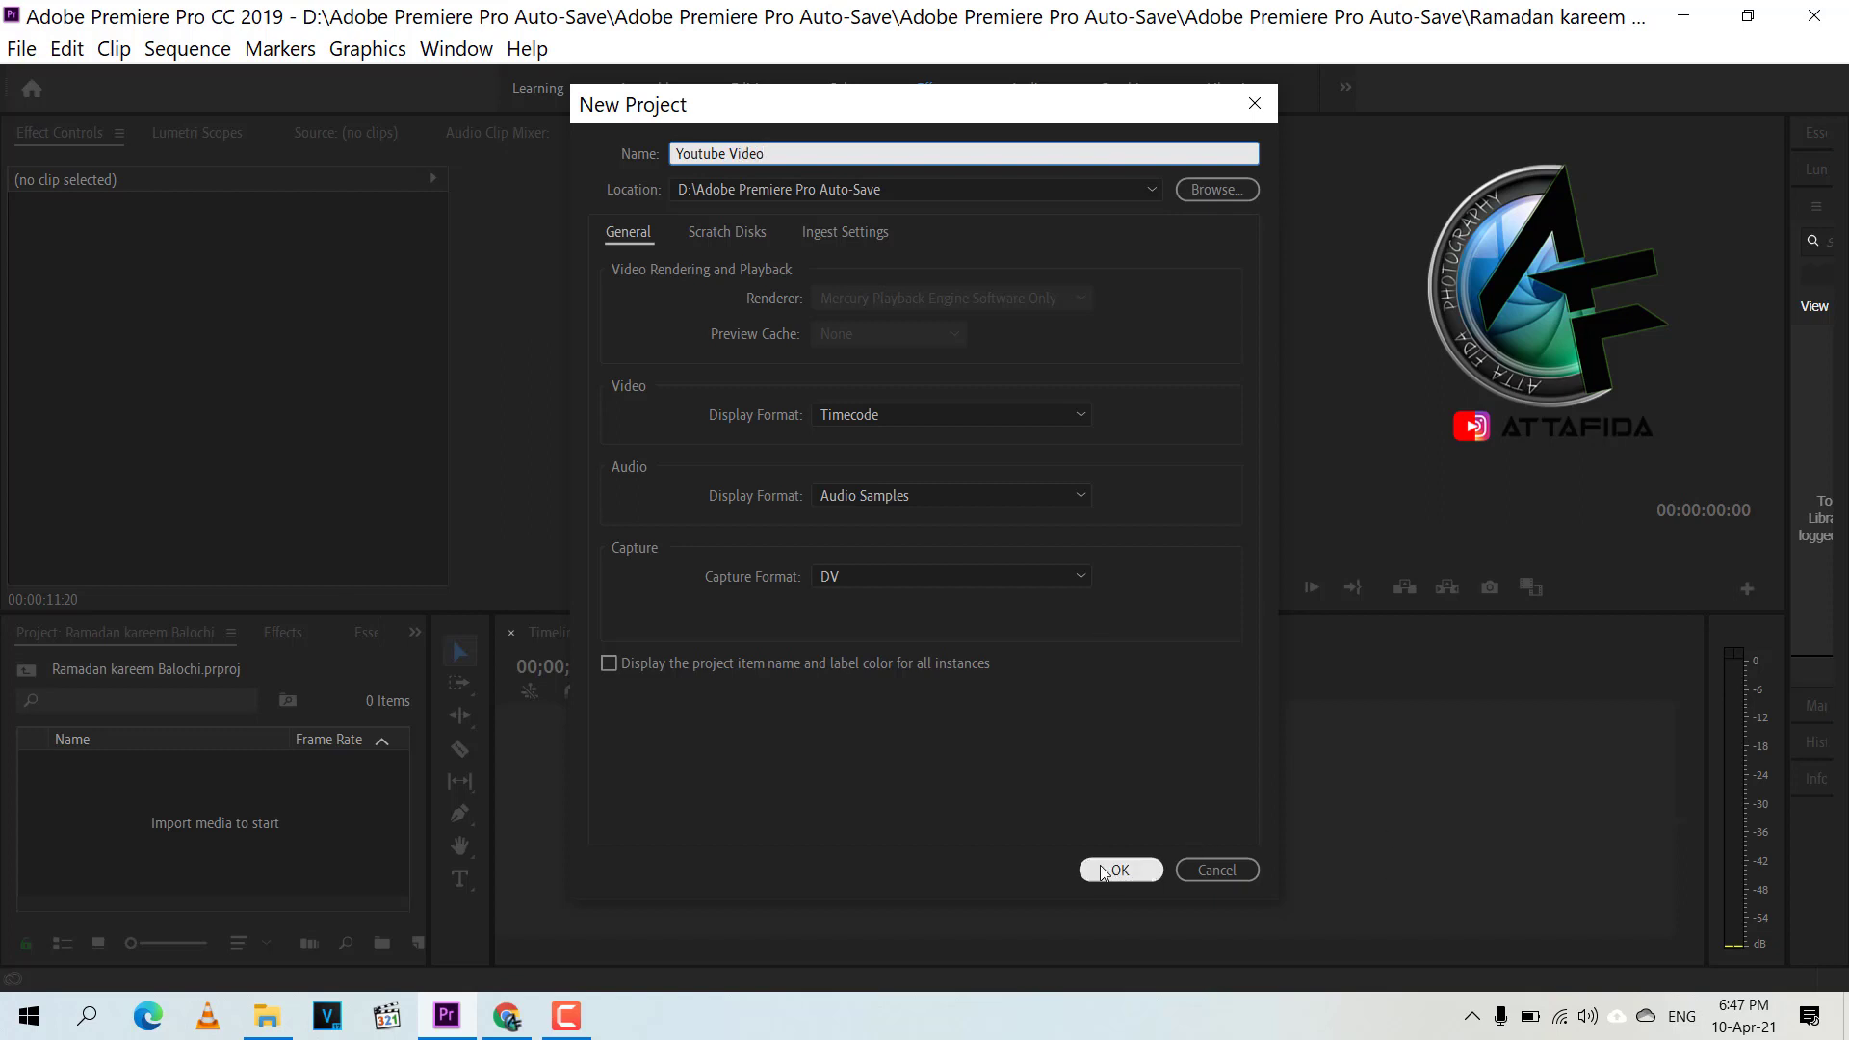
left_click(1106, 870)
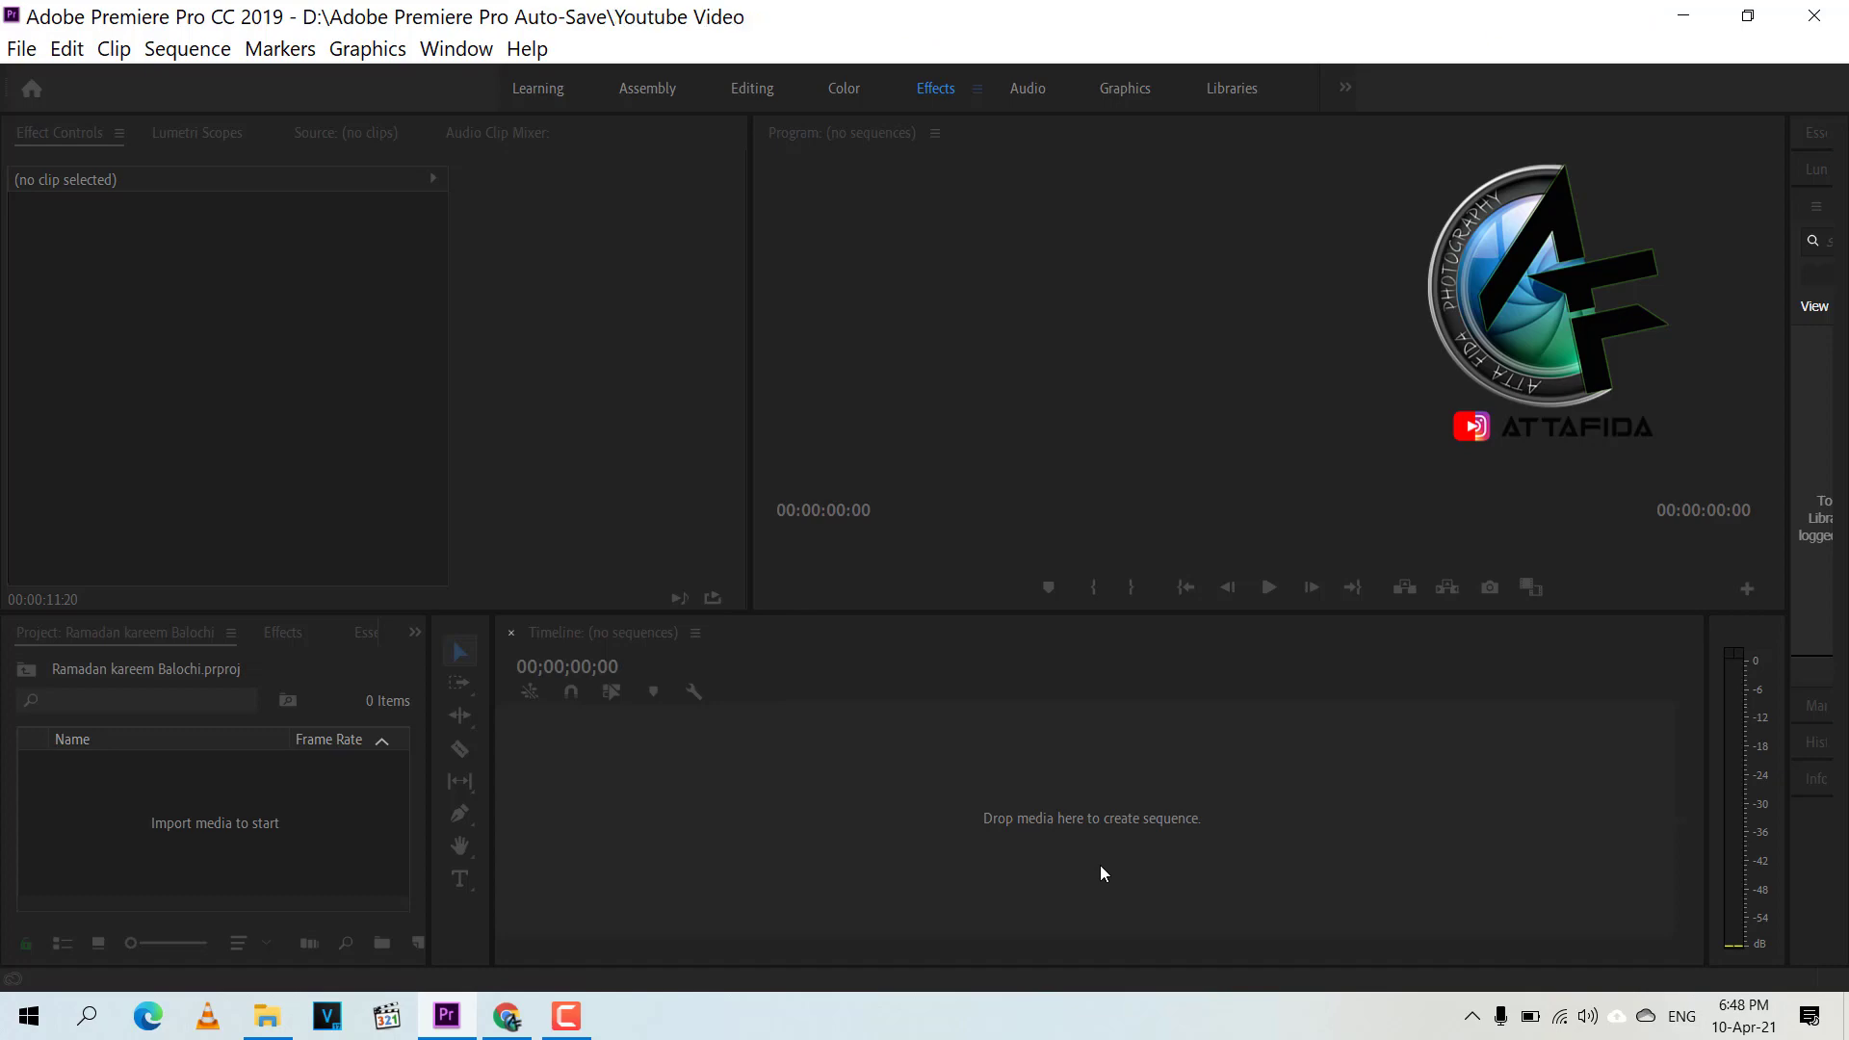
Step: Start a new sequence using the DV - PAL Widescreen 48kHz preset and view its Settings
left_click(20, 57)
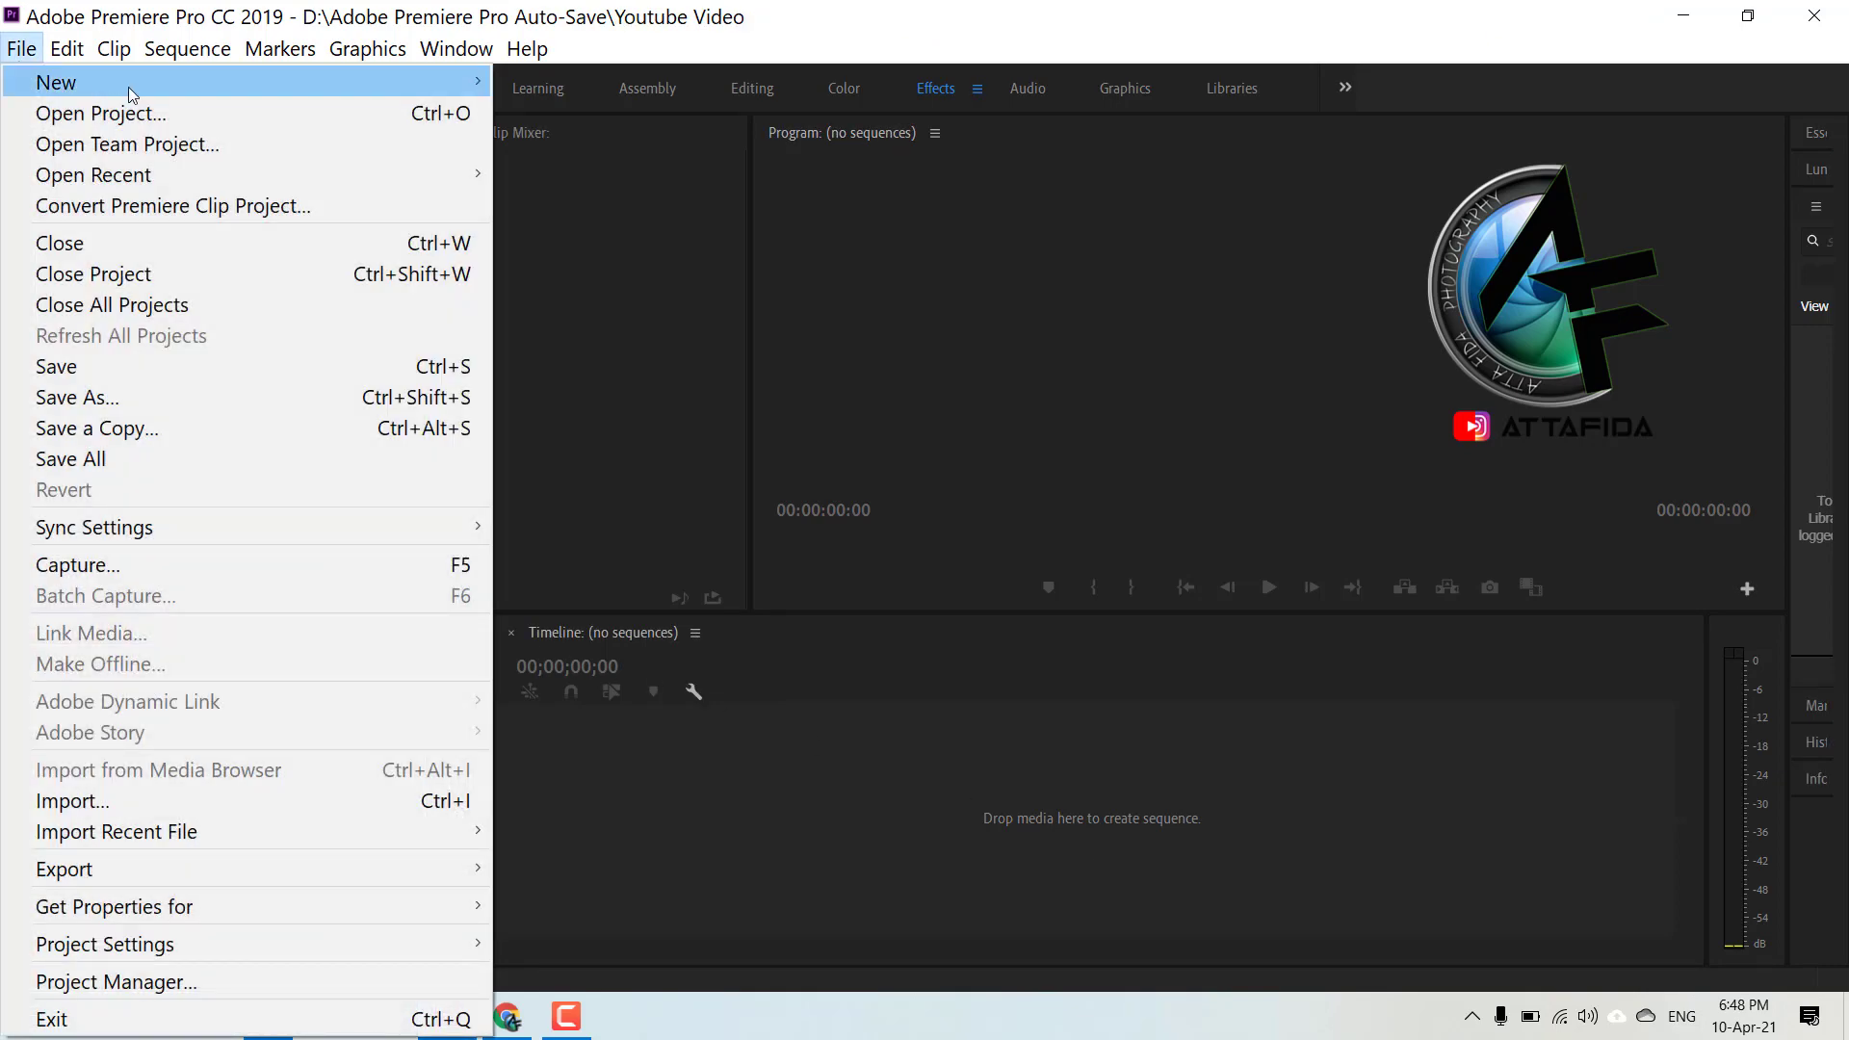
mouse_move(76, 82)
left_click(609, 151)
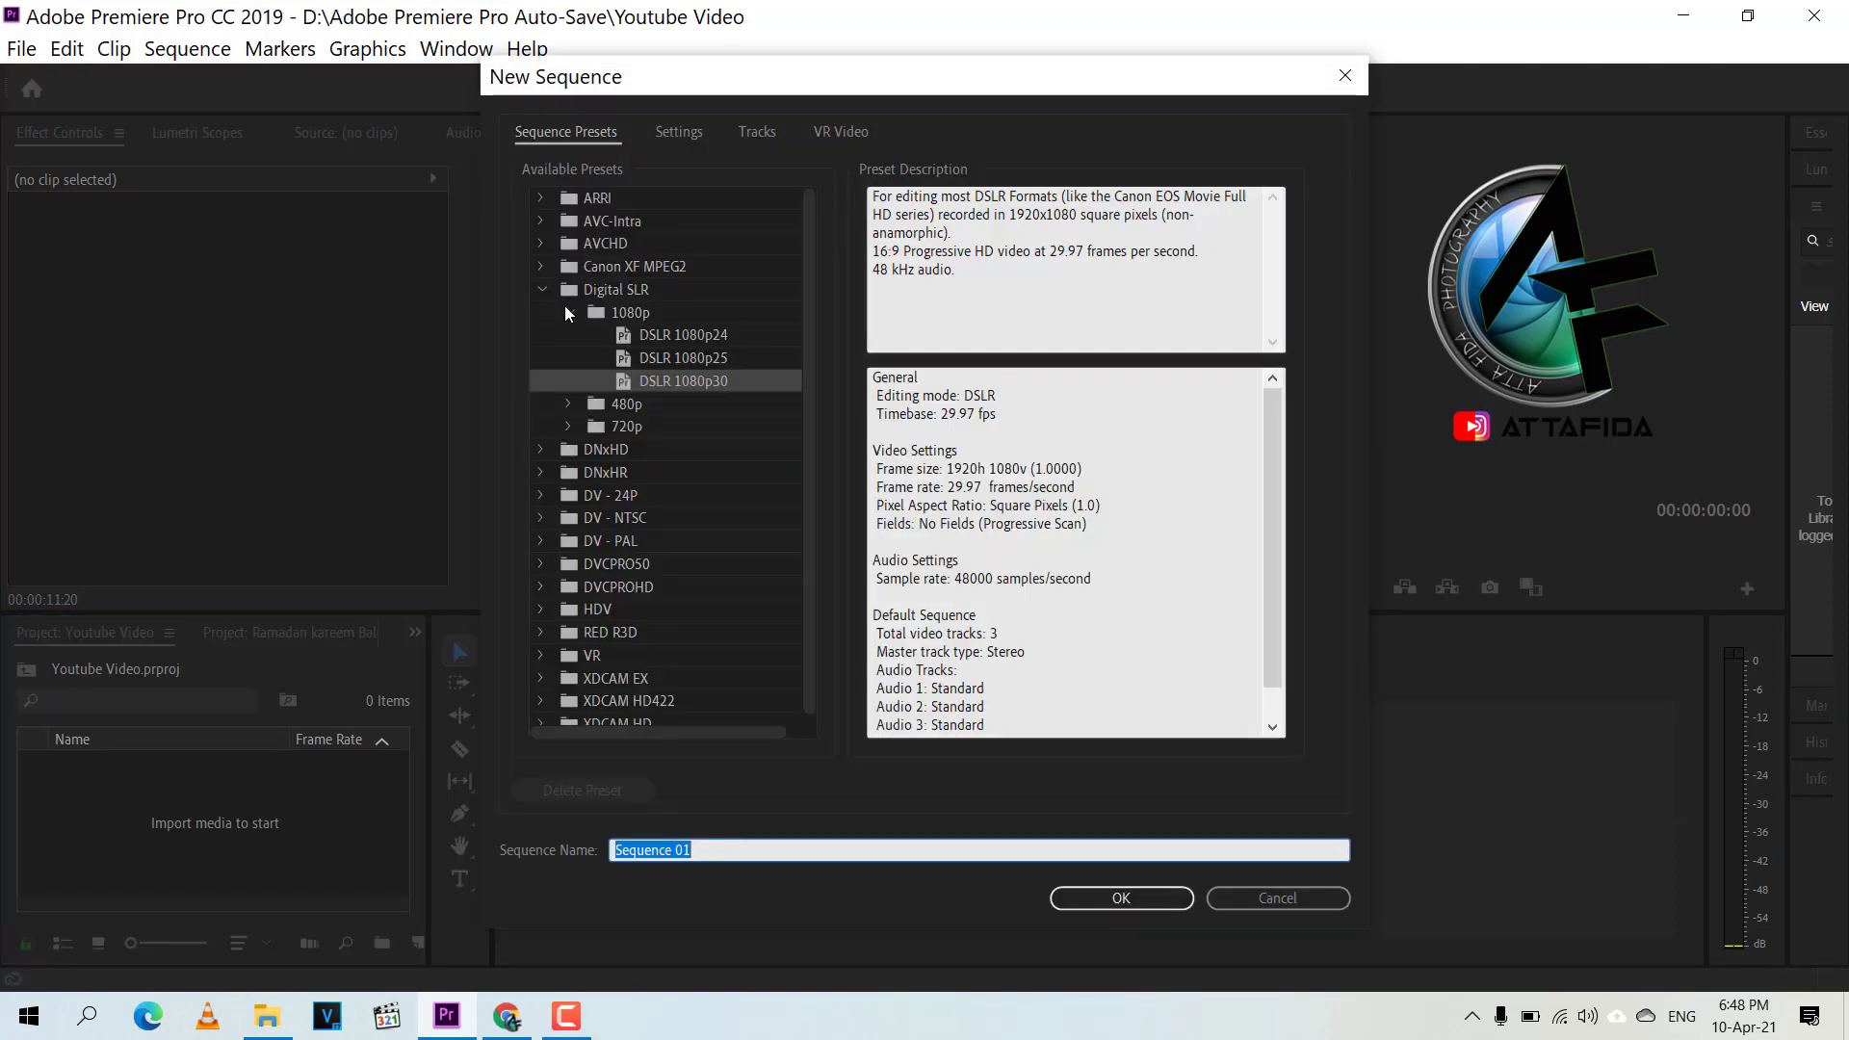
left_click(568, 311)
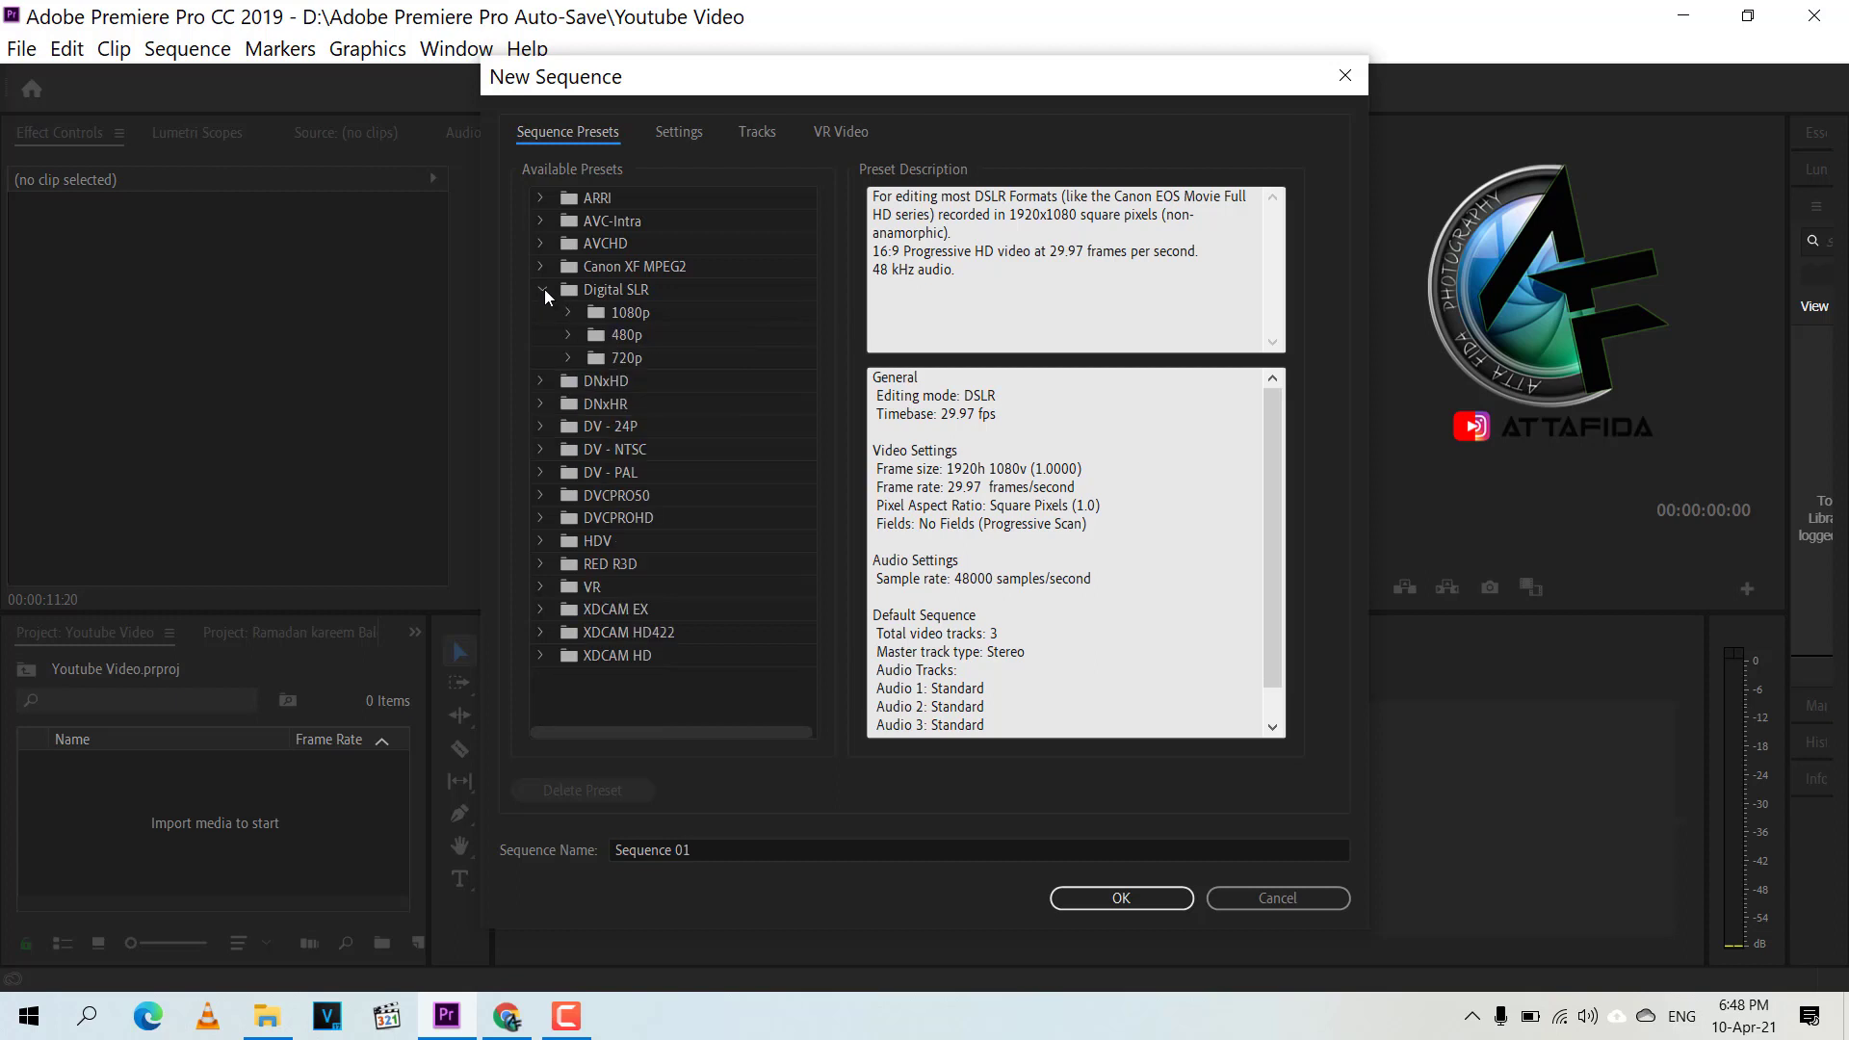
left_click(545, 289)
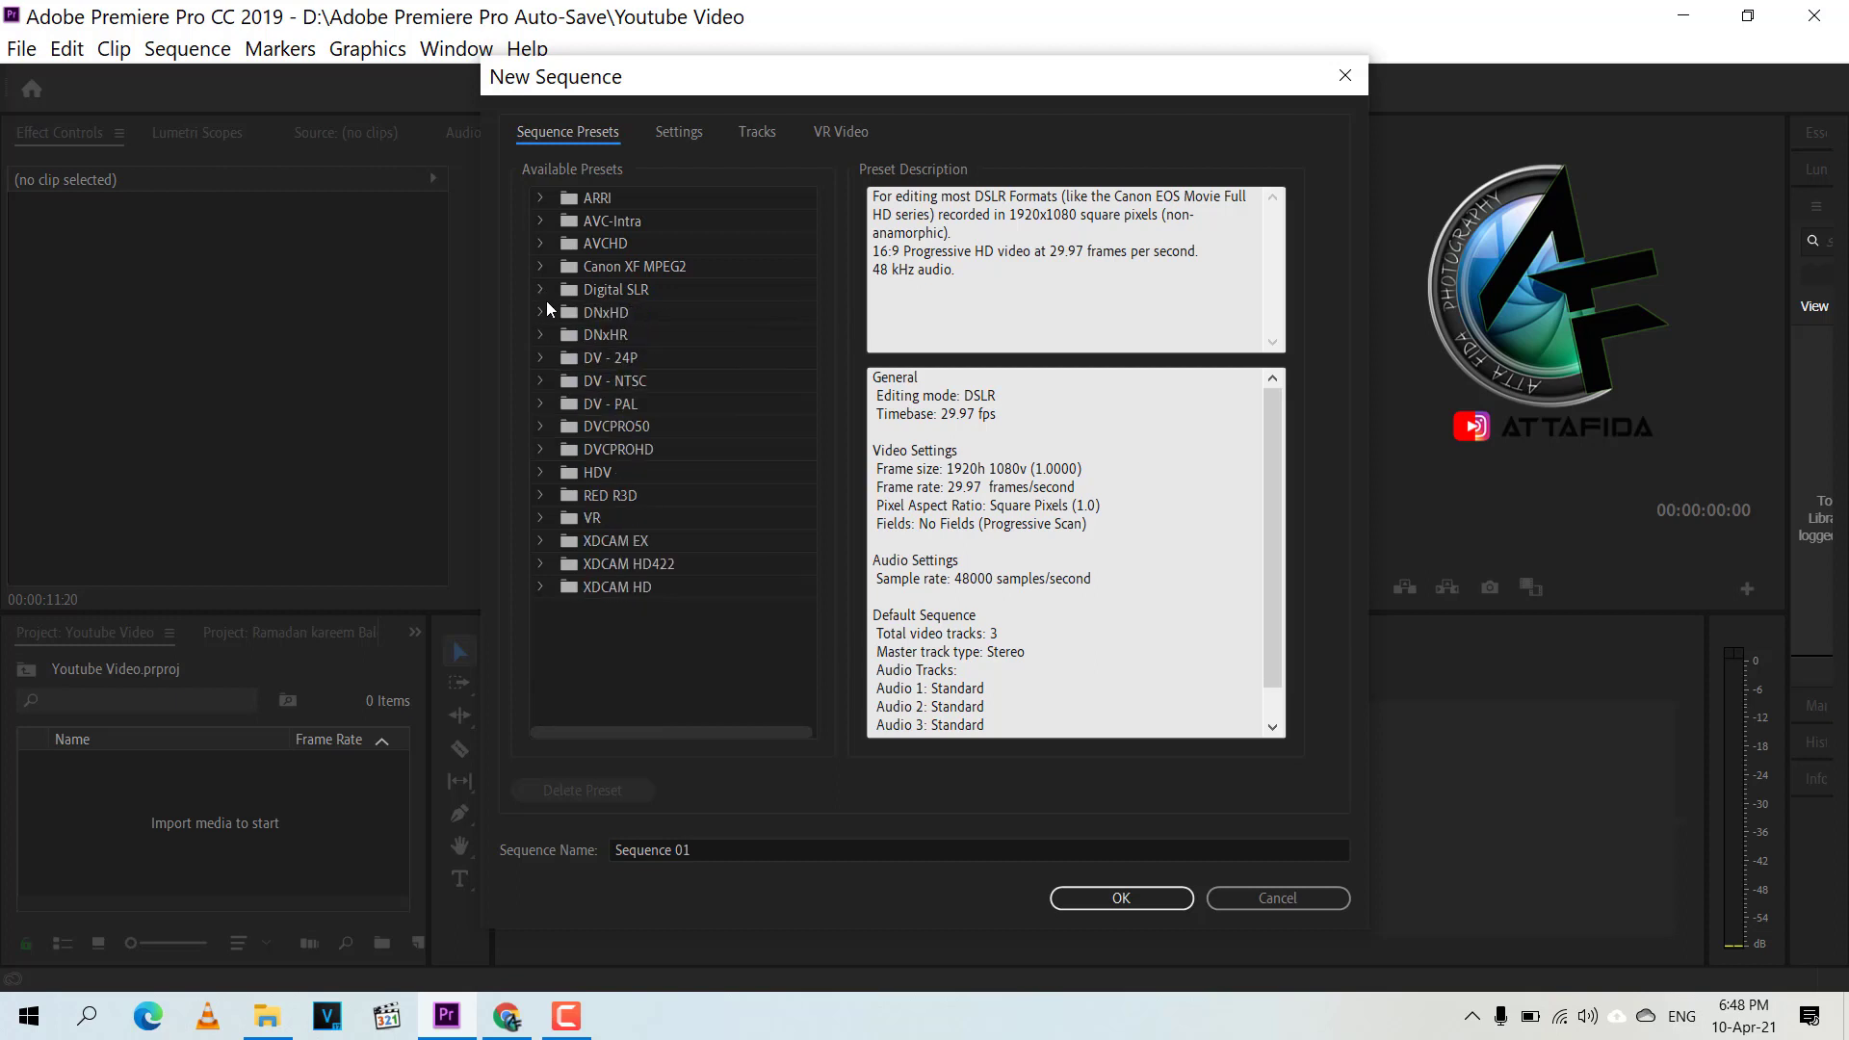
left_click(541, 404)
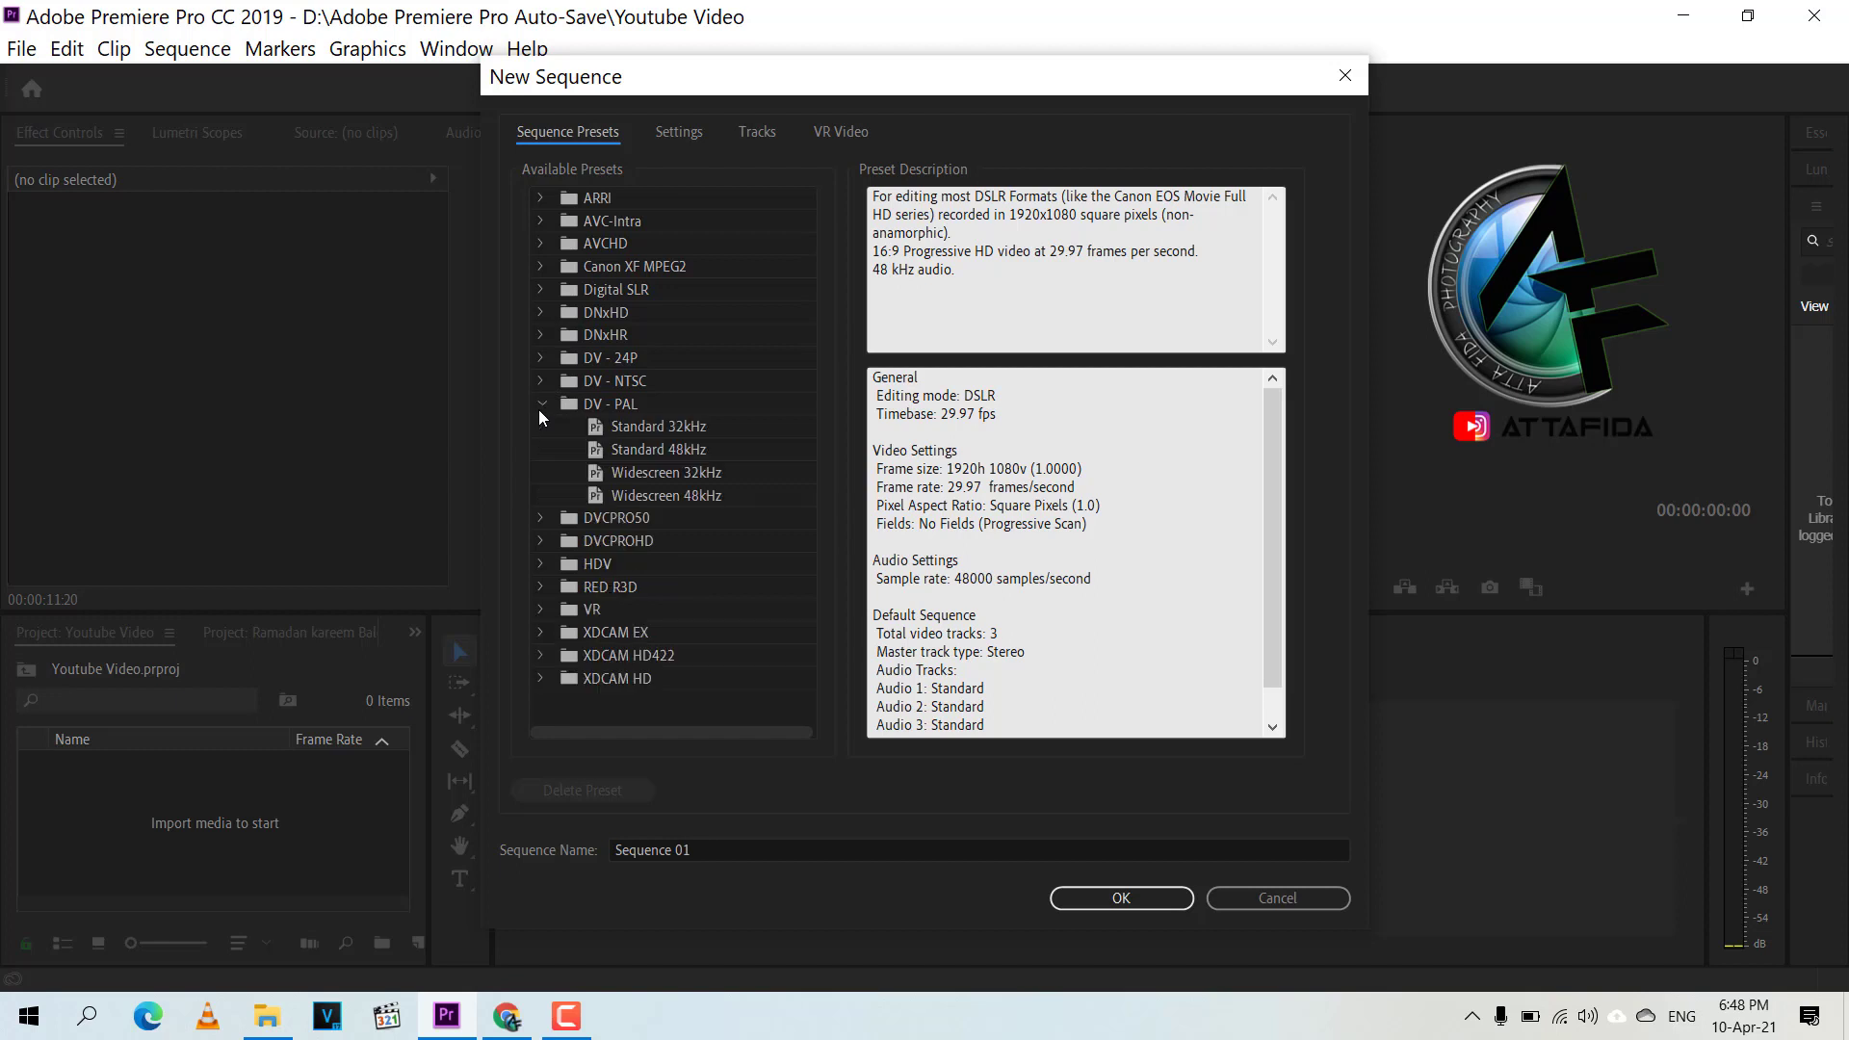
left_click(678, 499)
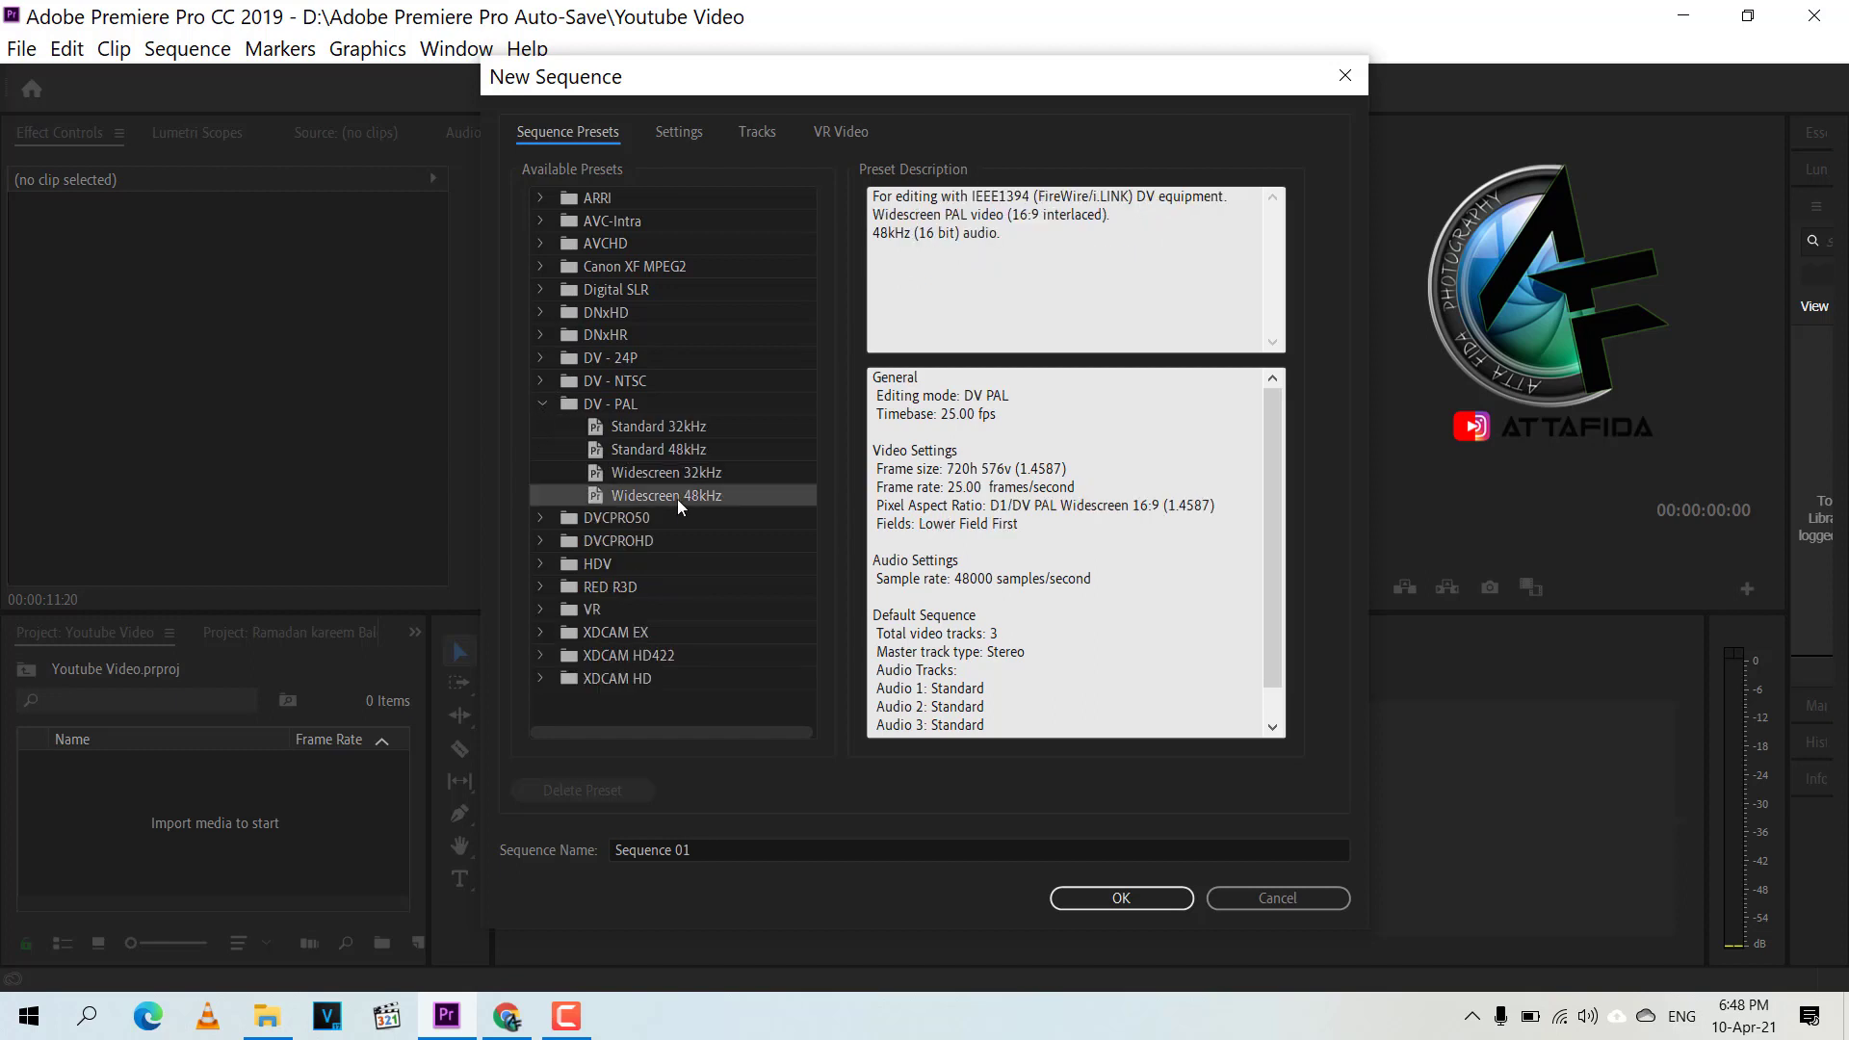
left_click(682, 129)
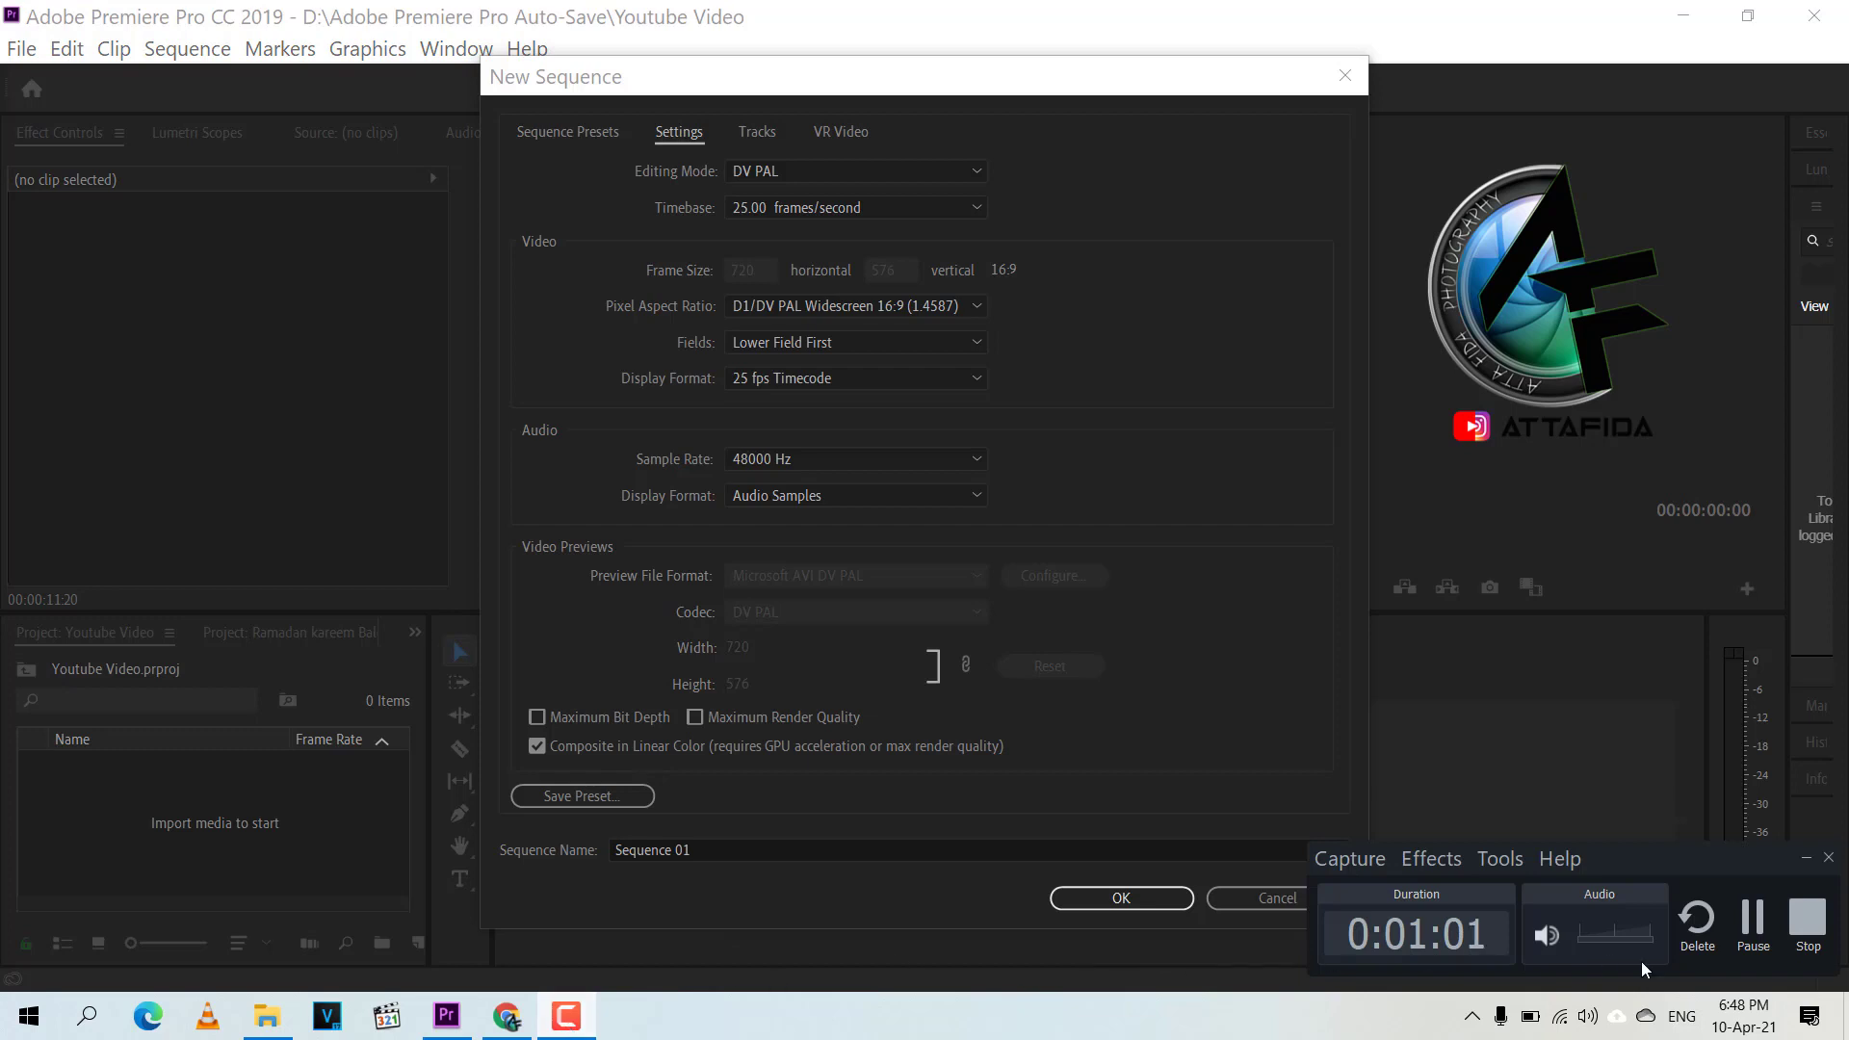
Step: Set the sequence Editing Mode to Custom
left_click(1752, 939)
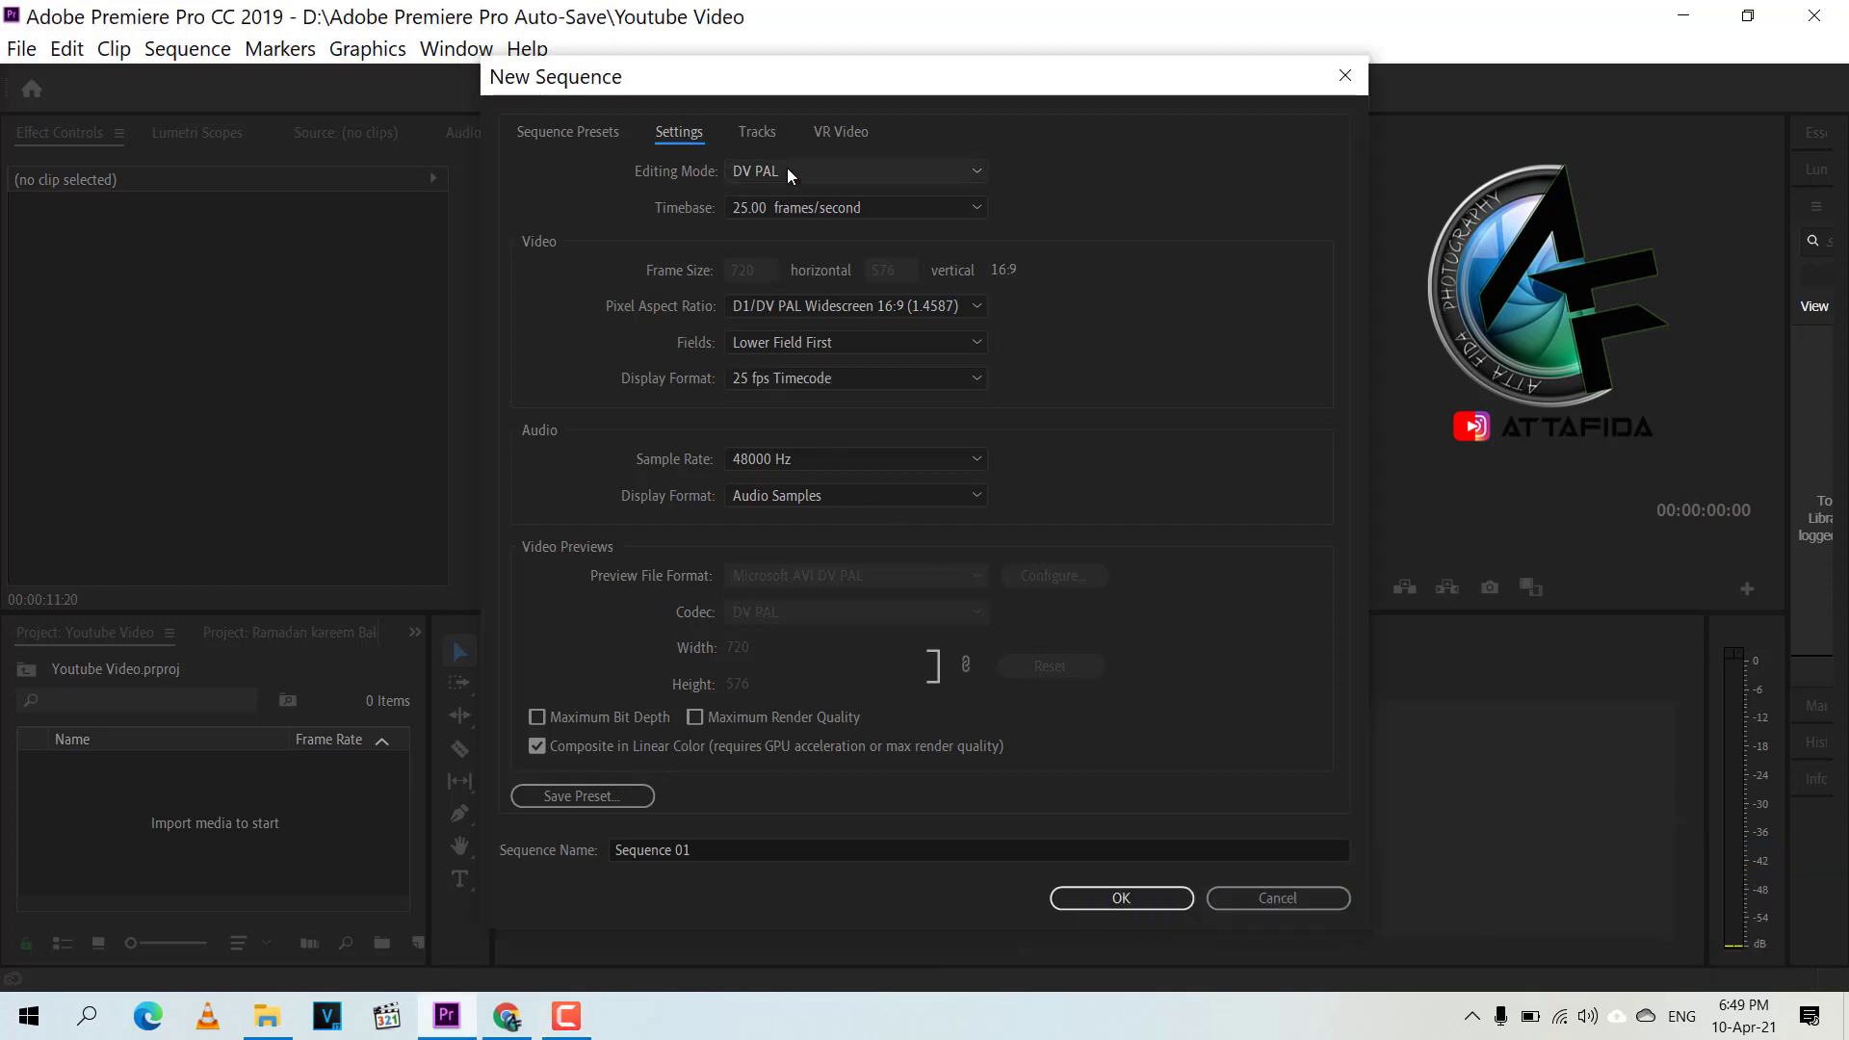
left_click(805, 208)
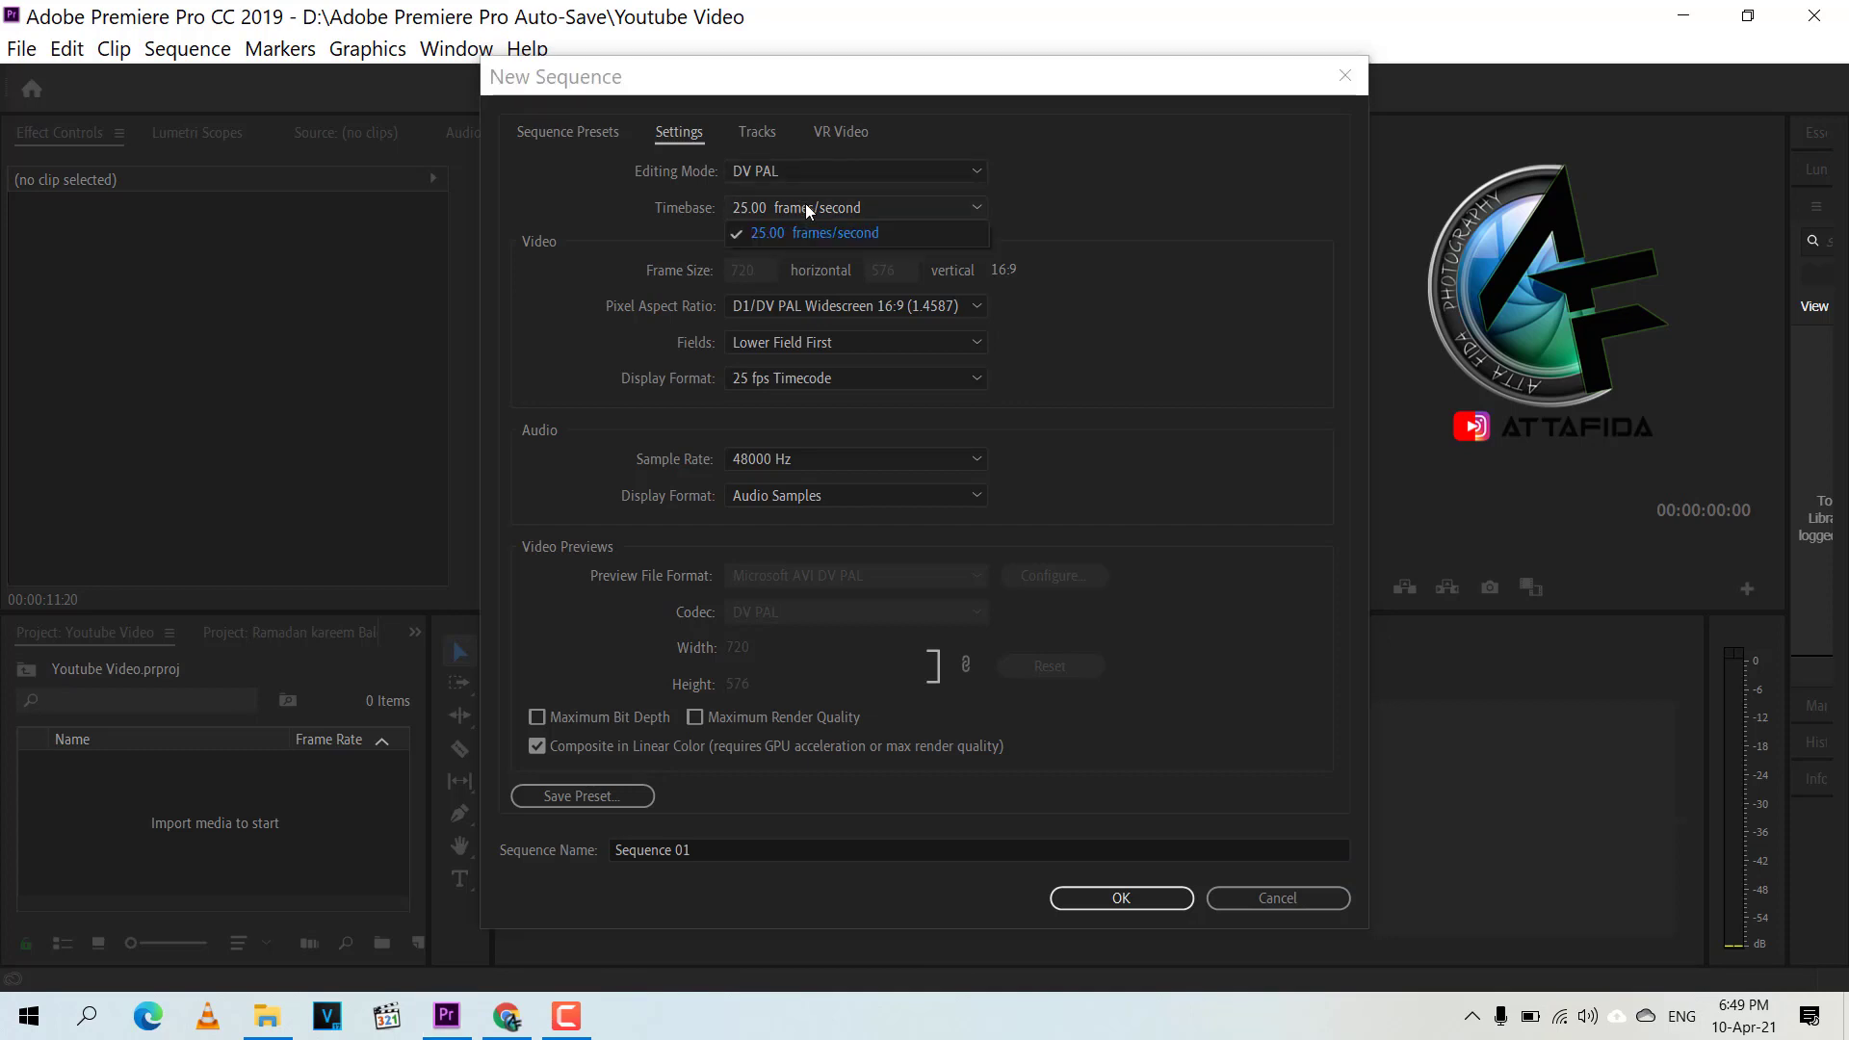
left_click(804, 208)
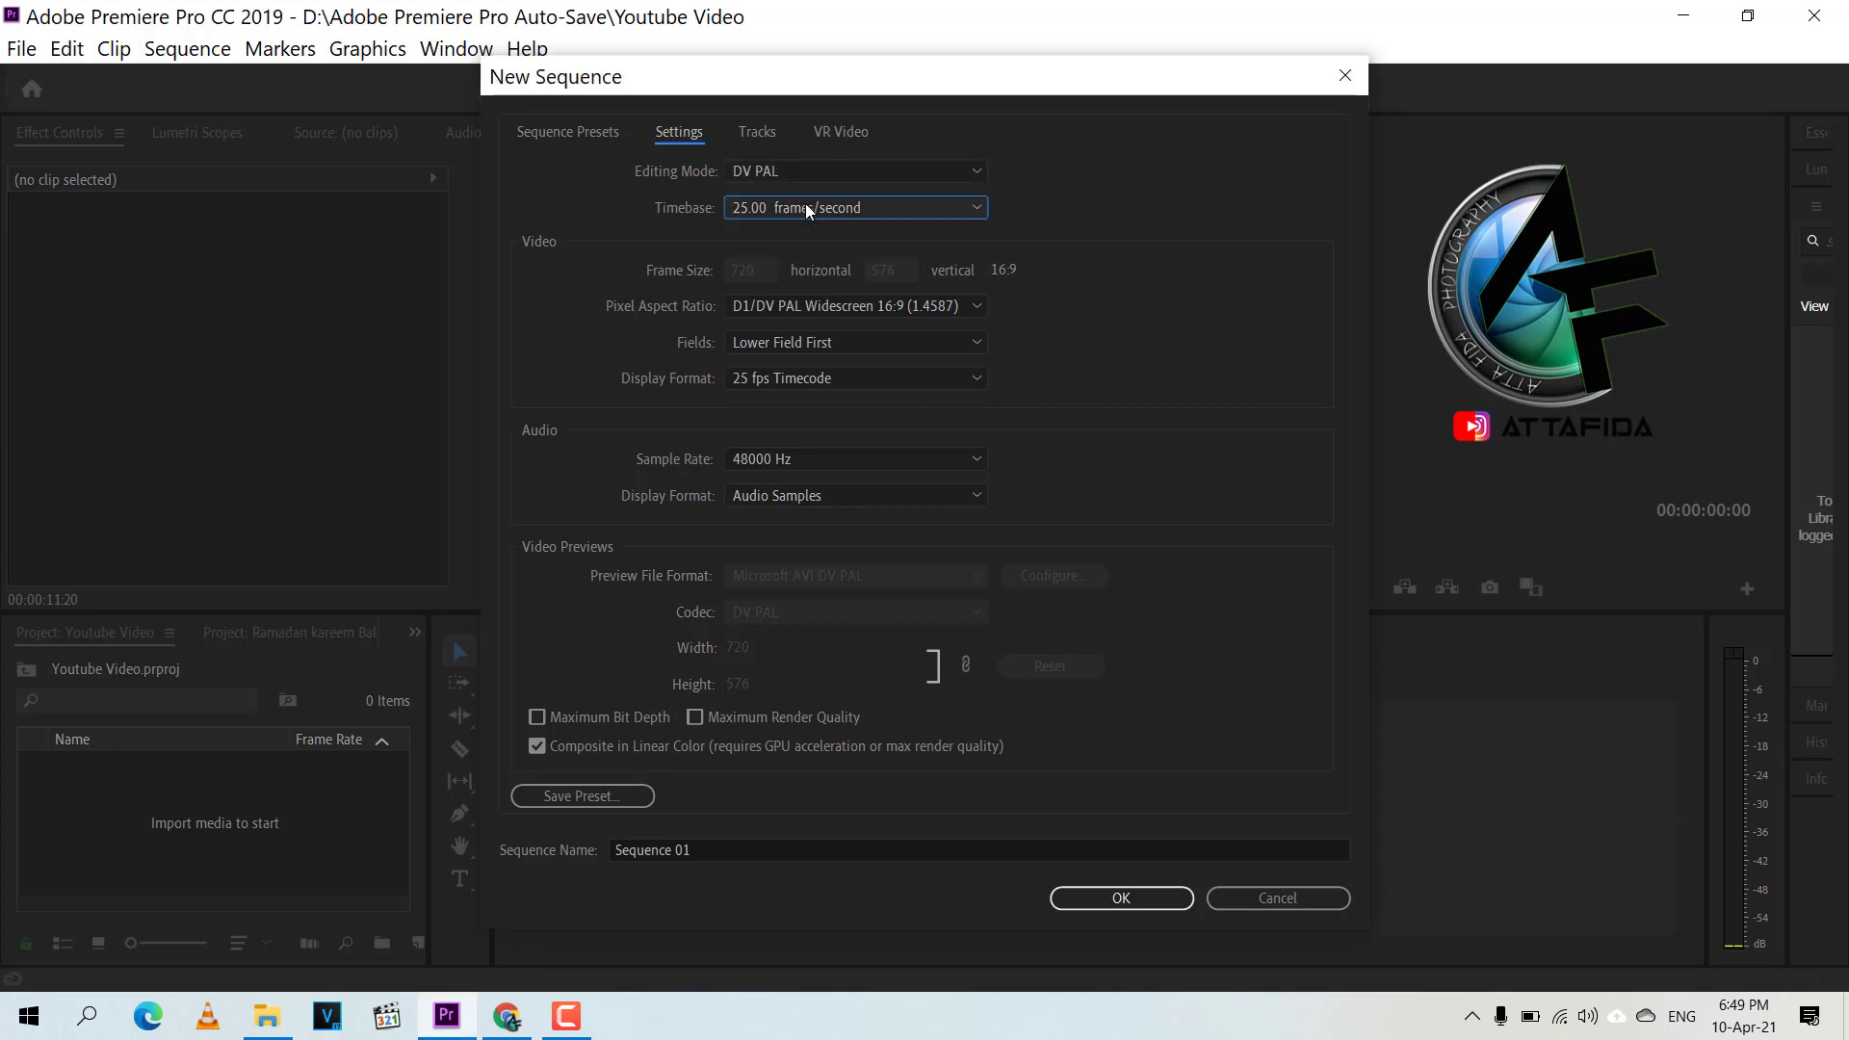
left_click(805, 173)
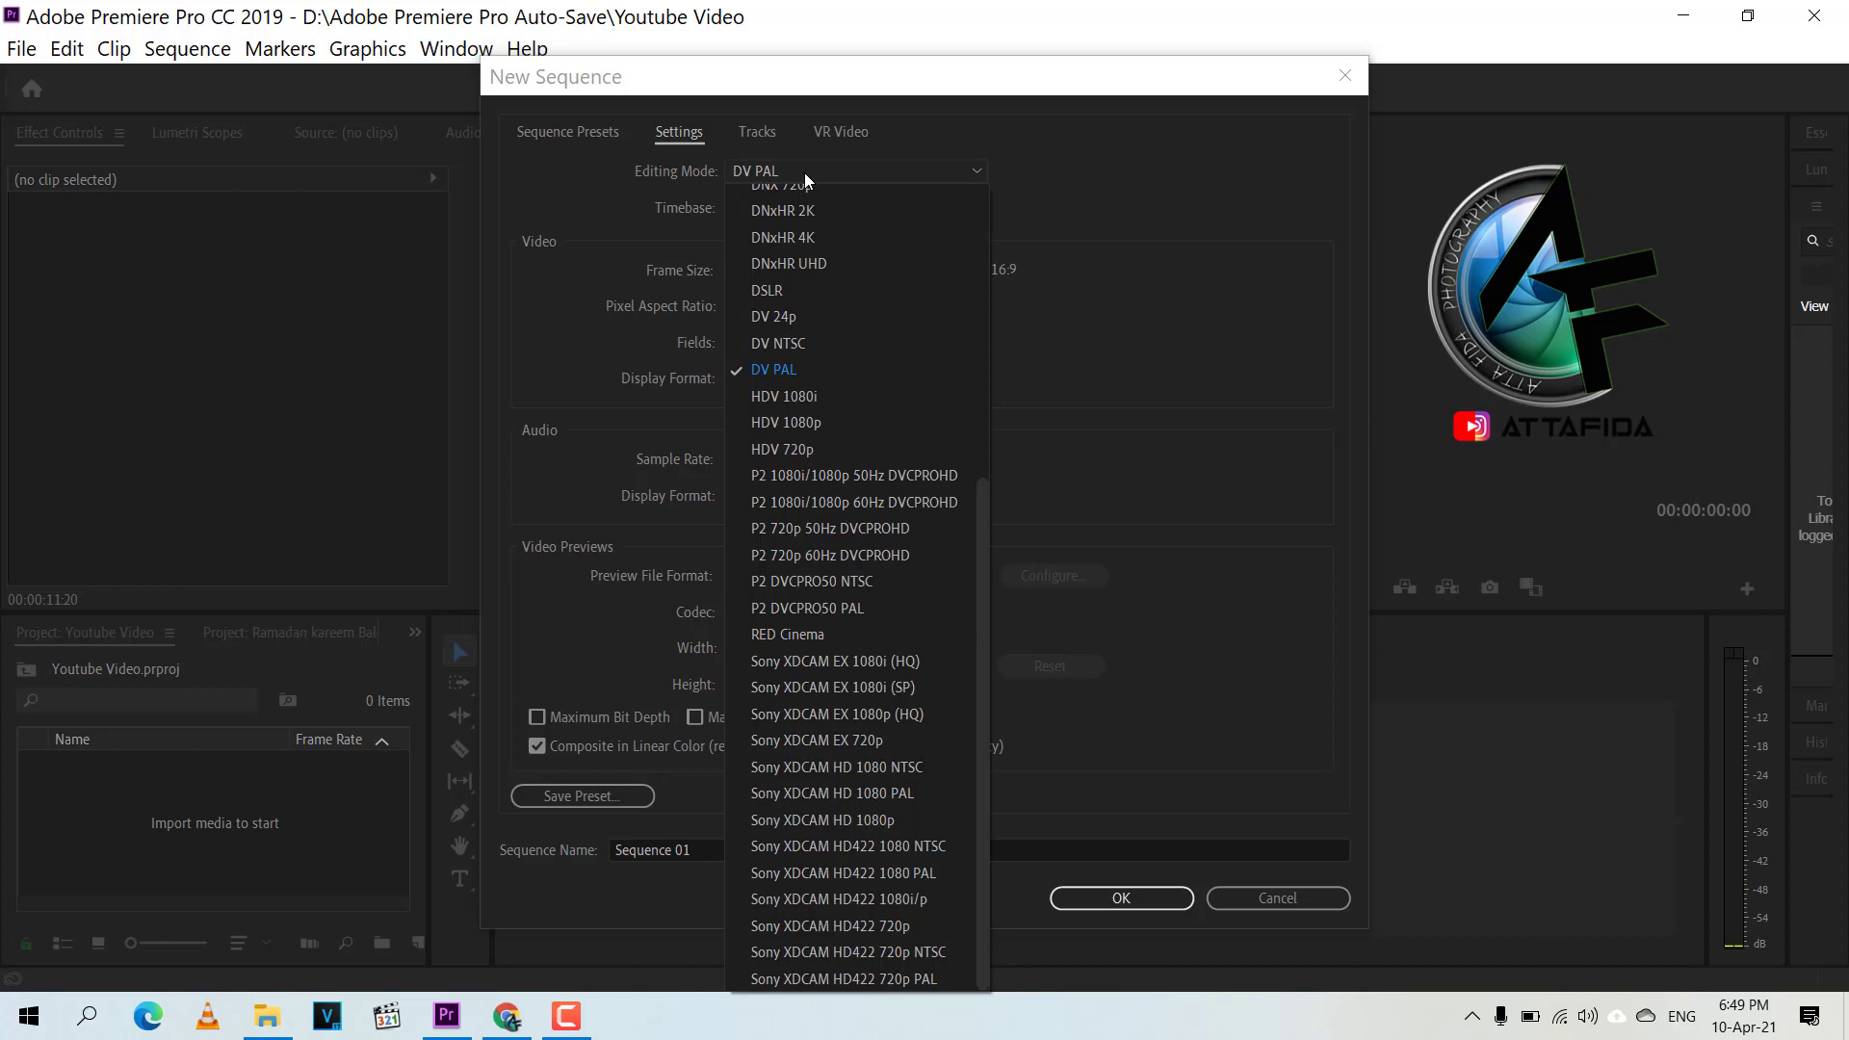
left_click(804, 172)
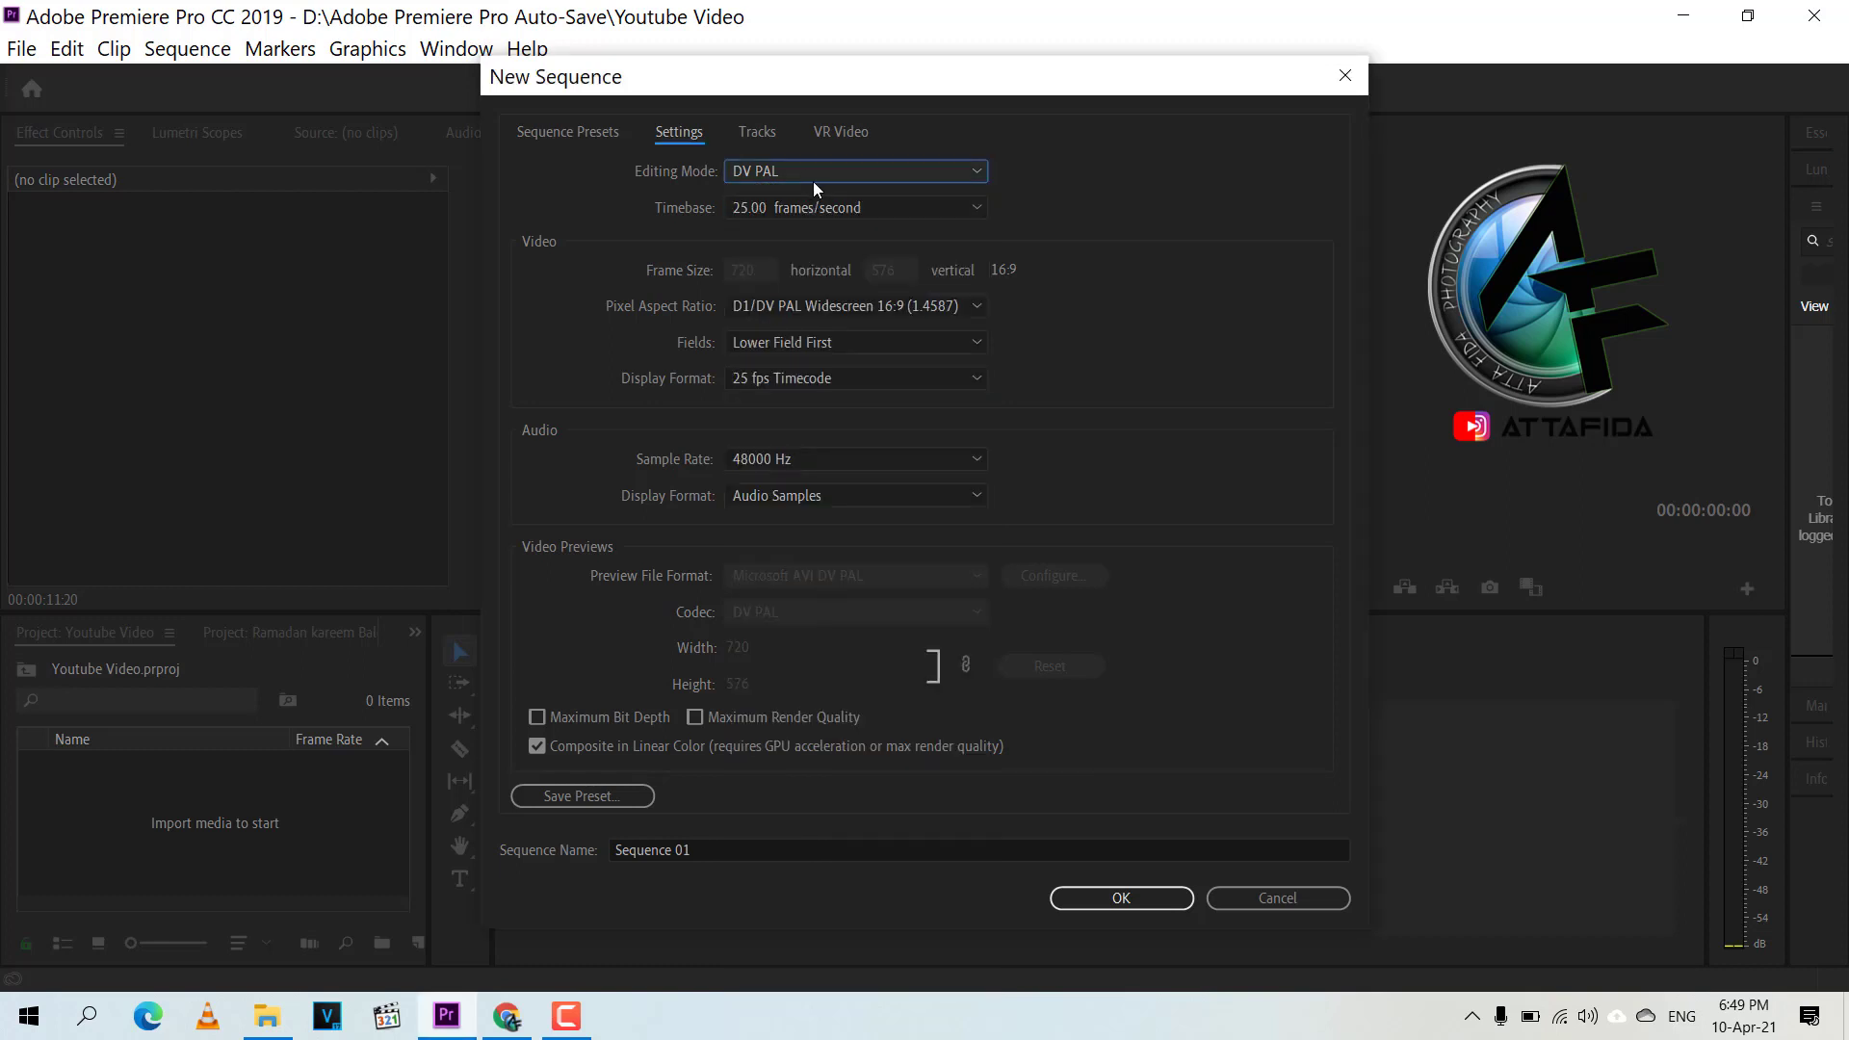
left_click(814, 178)
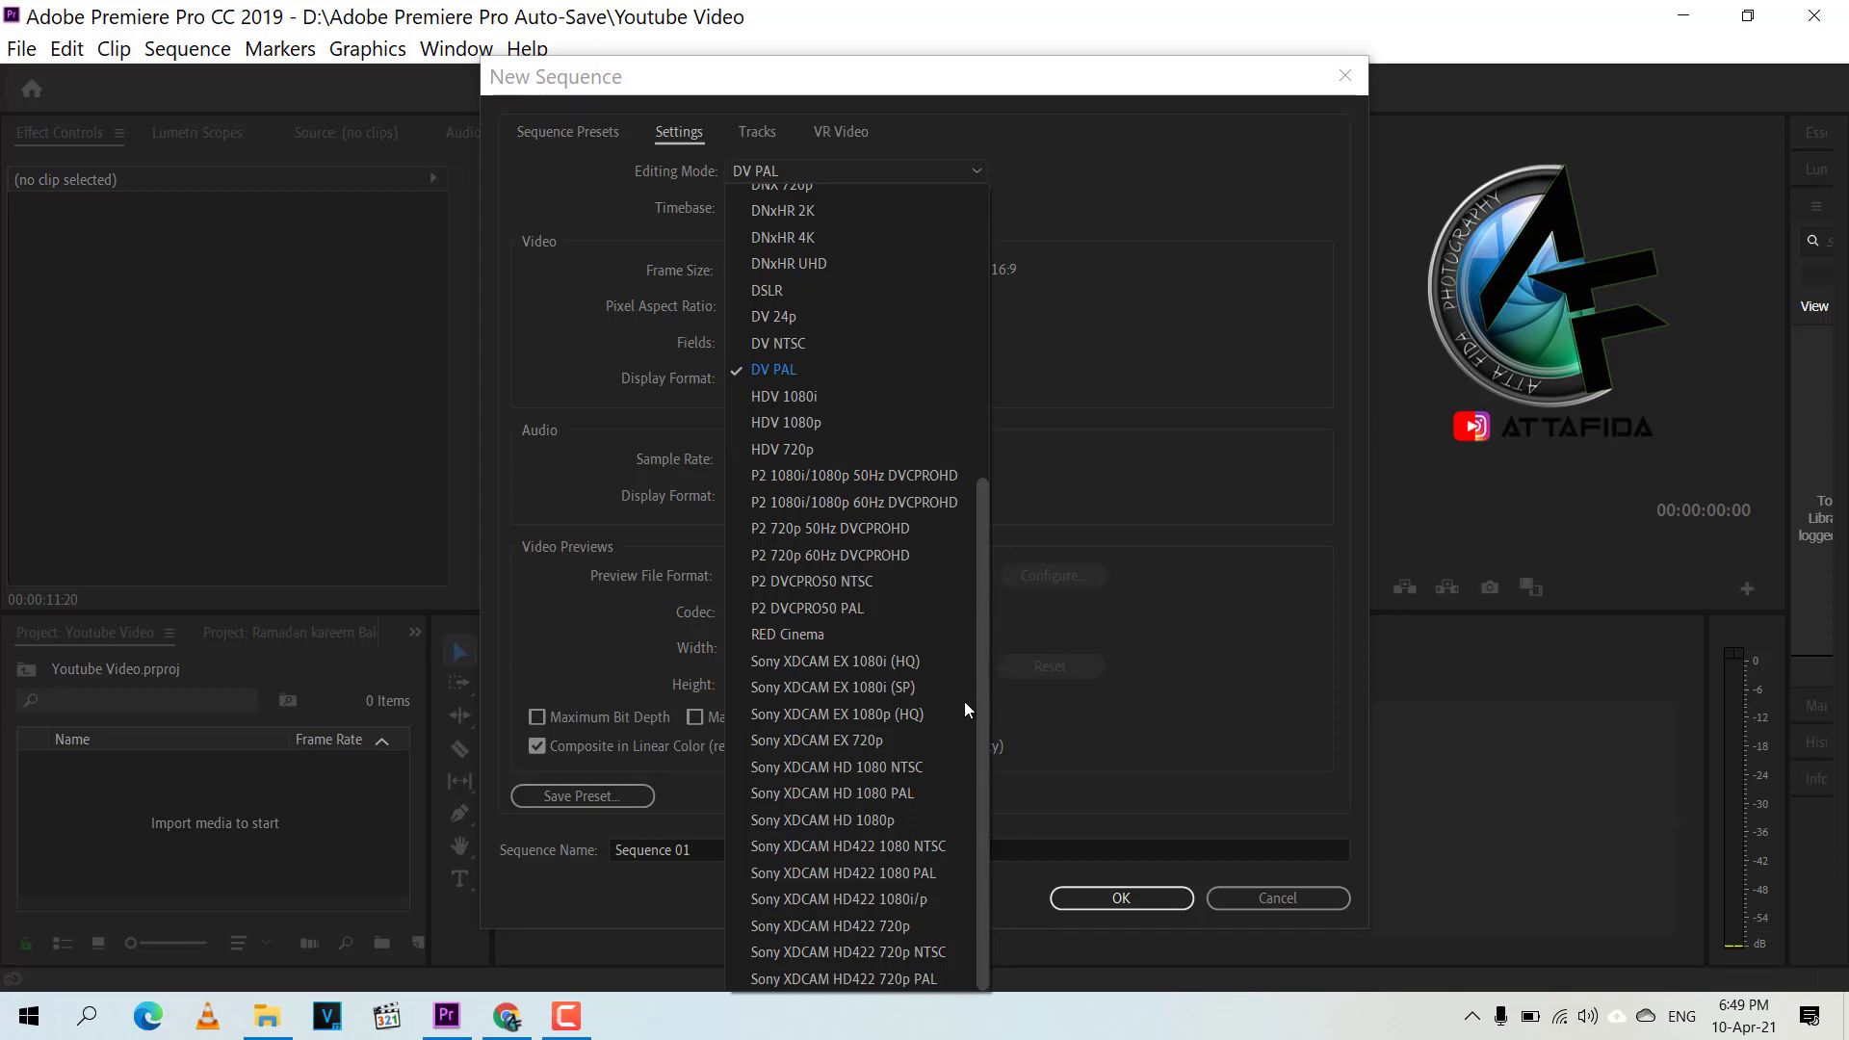
scroll(984, 502, "up", 1)
left_click_drag(985, 501, 1024, 154)
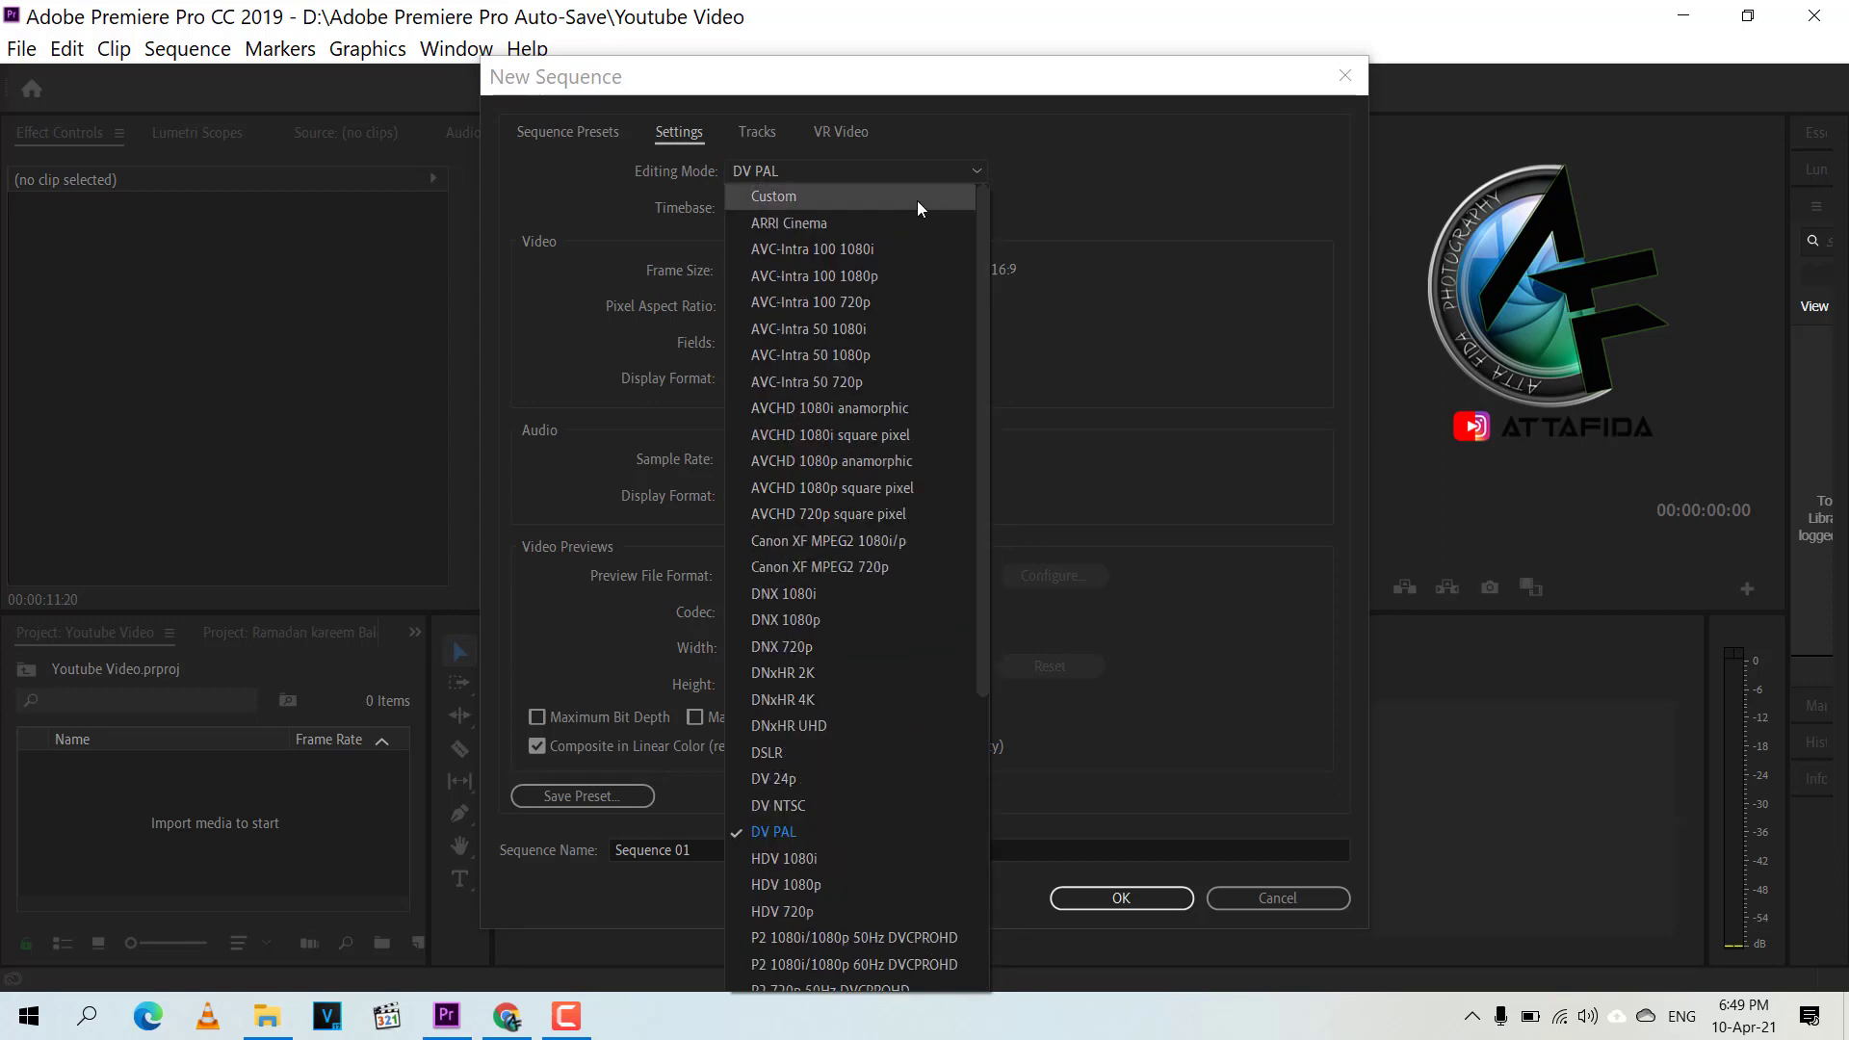
key("Escape")
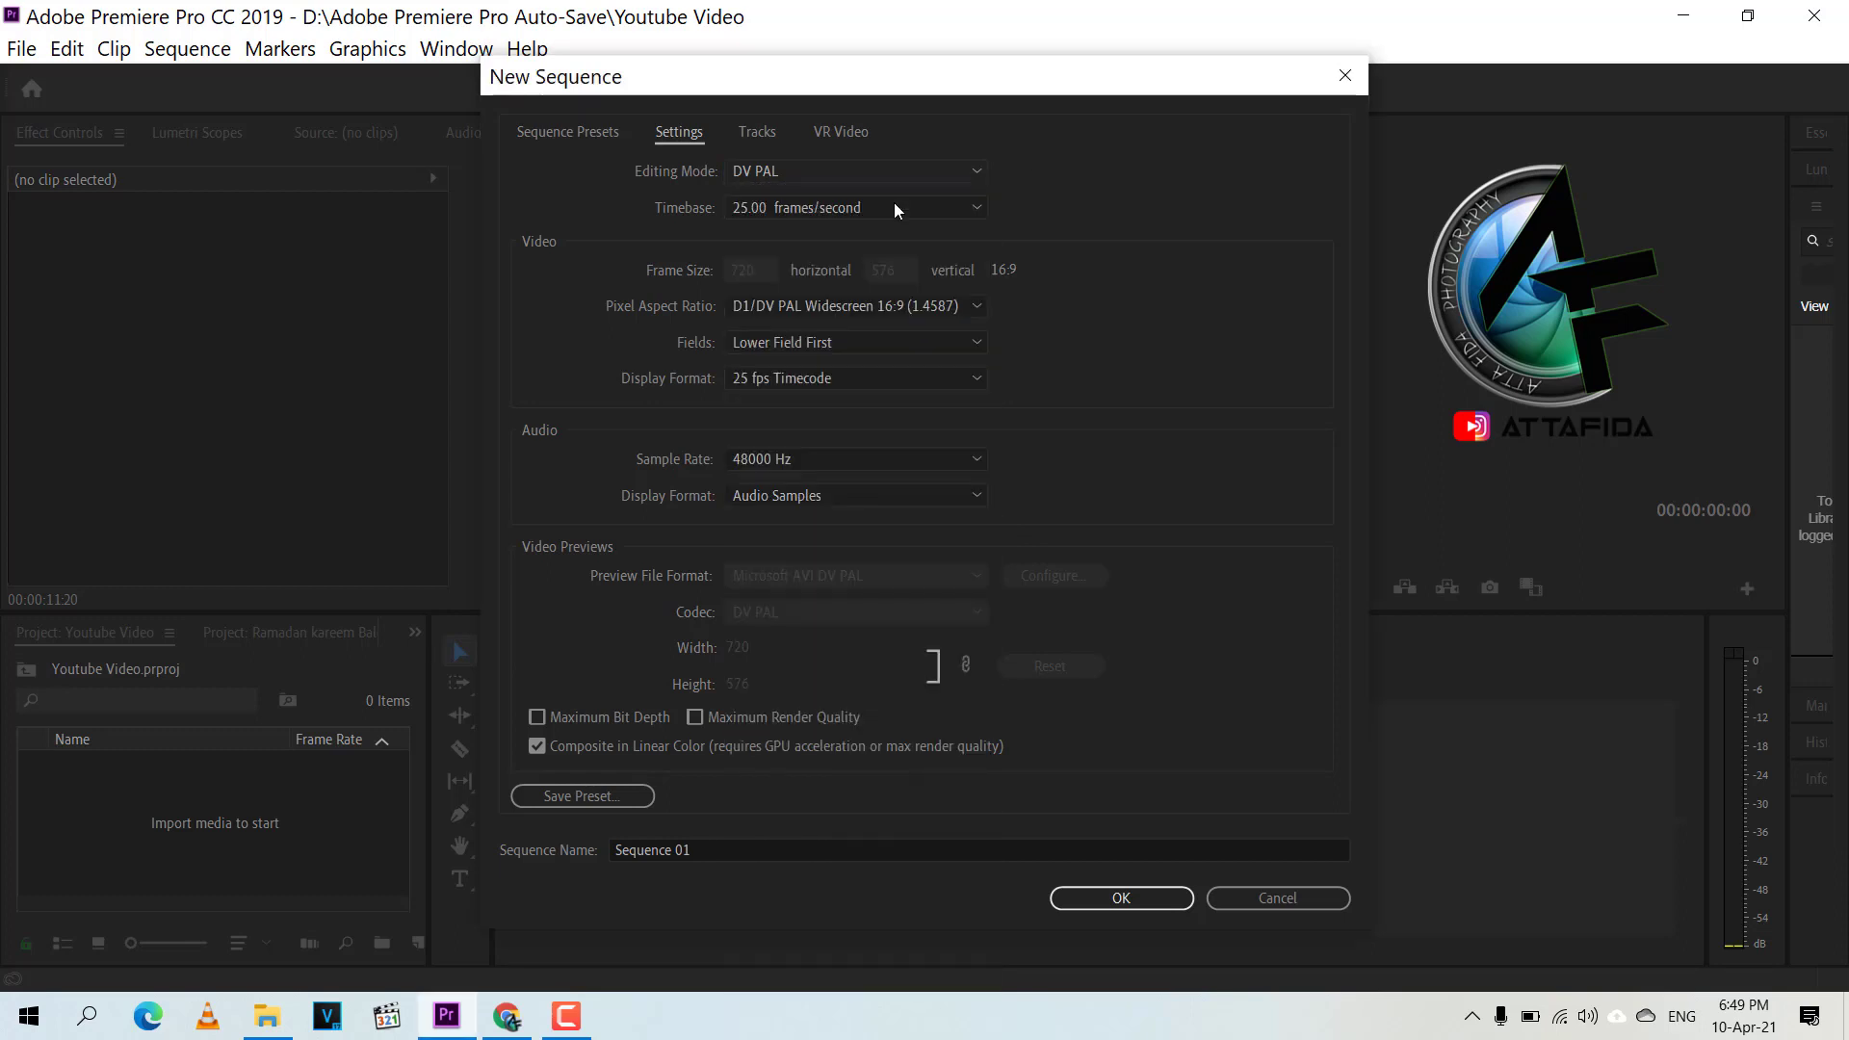
Step: Set the timebase to 29.97 frames/second and the horizontal frame size to 1920
left_click(962, 209)
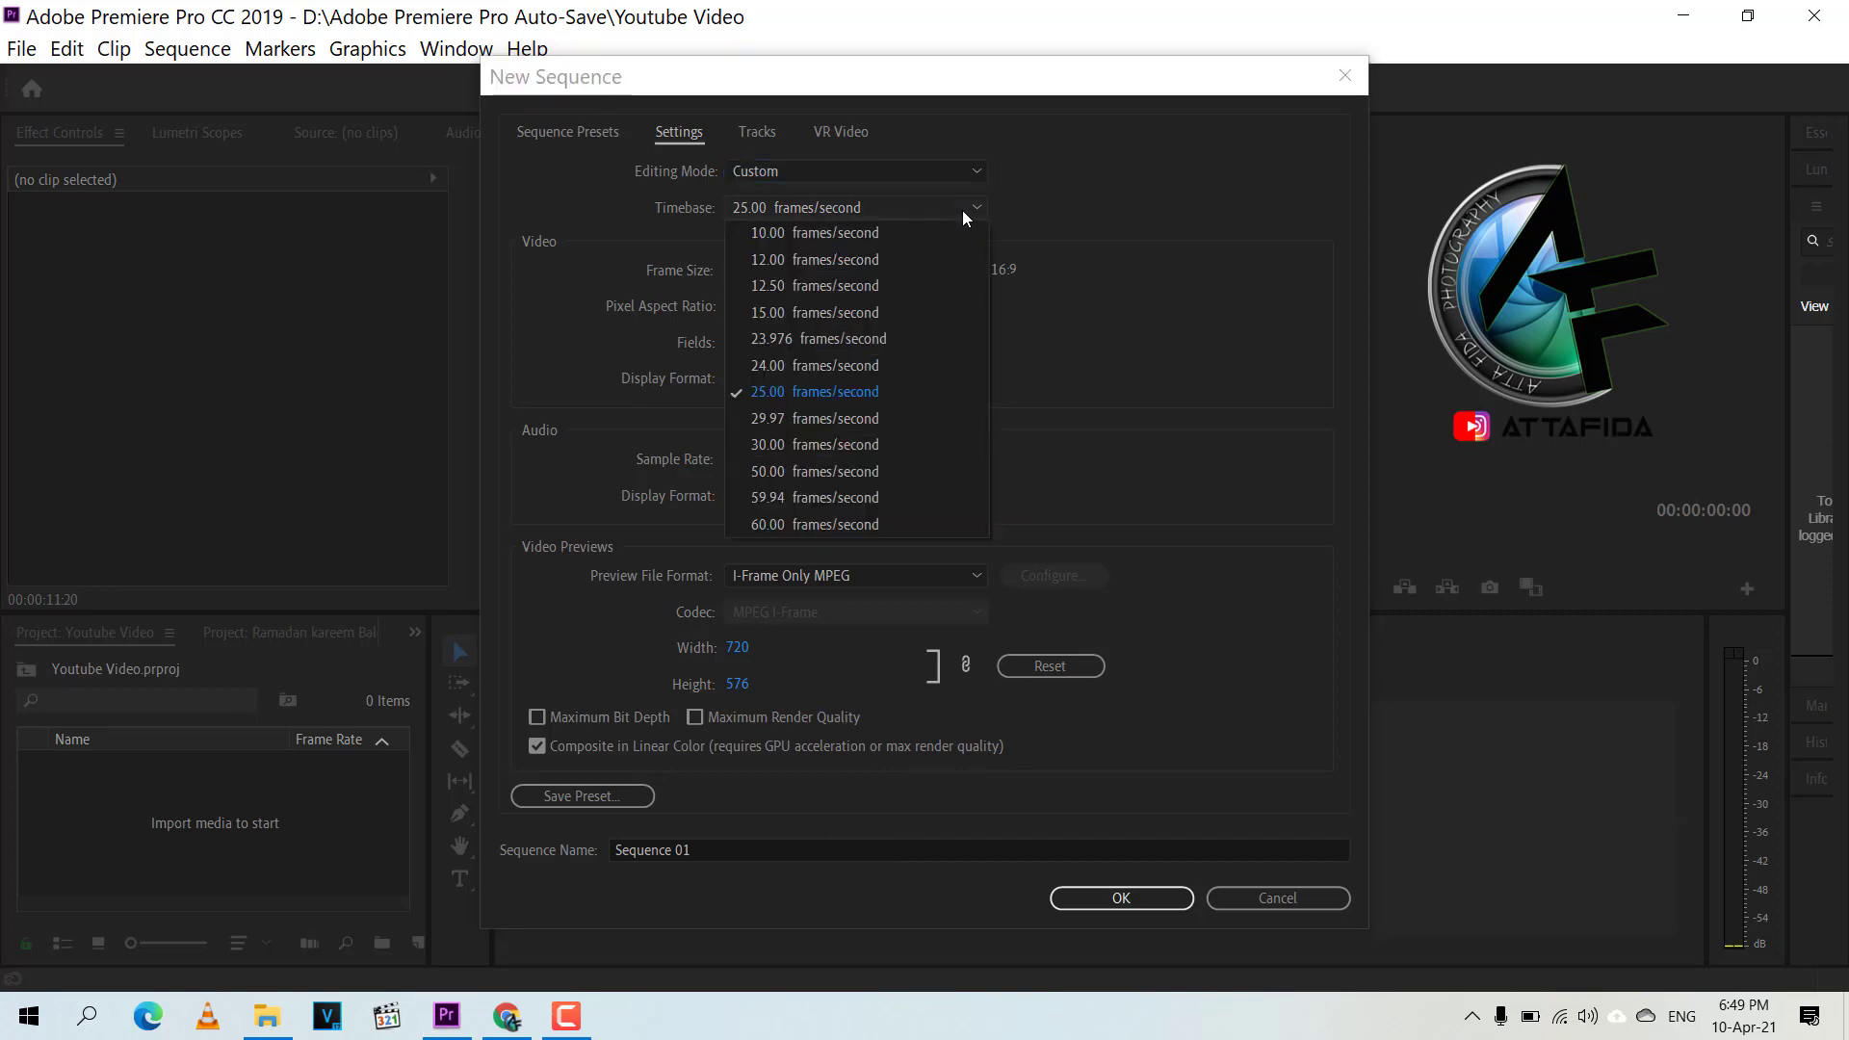
left_click(815, 419)
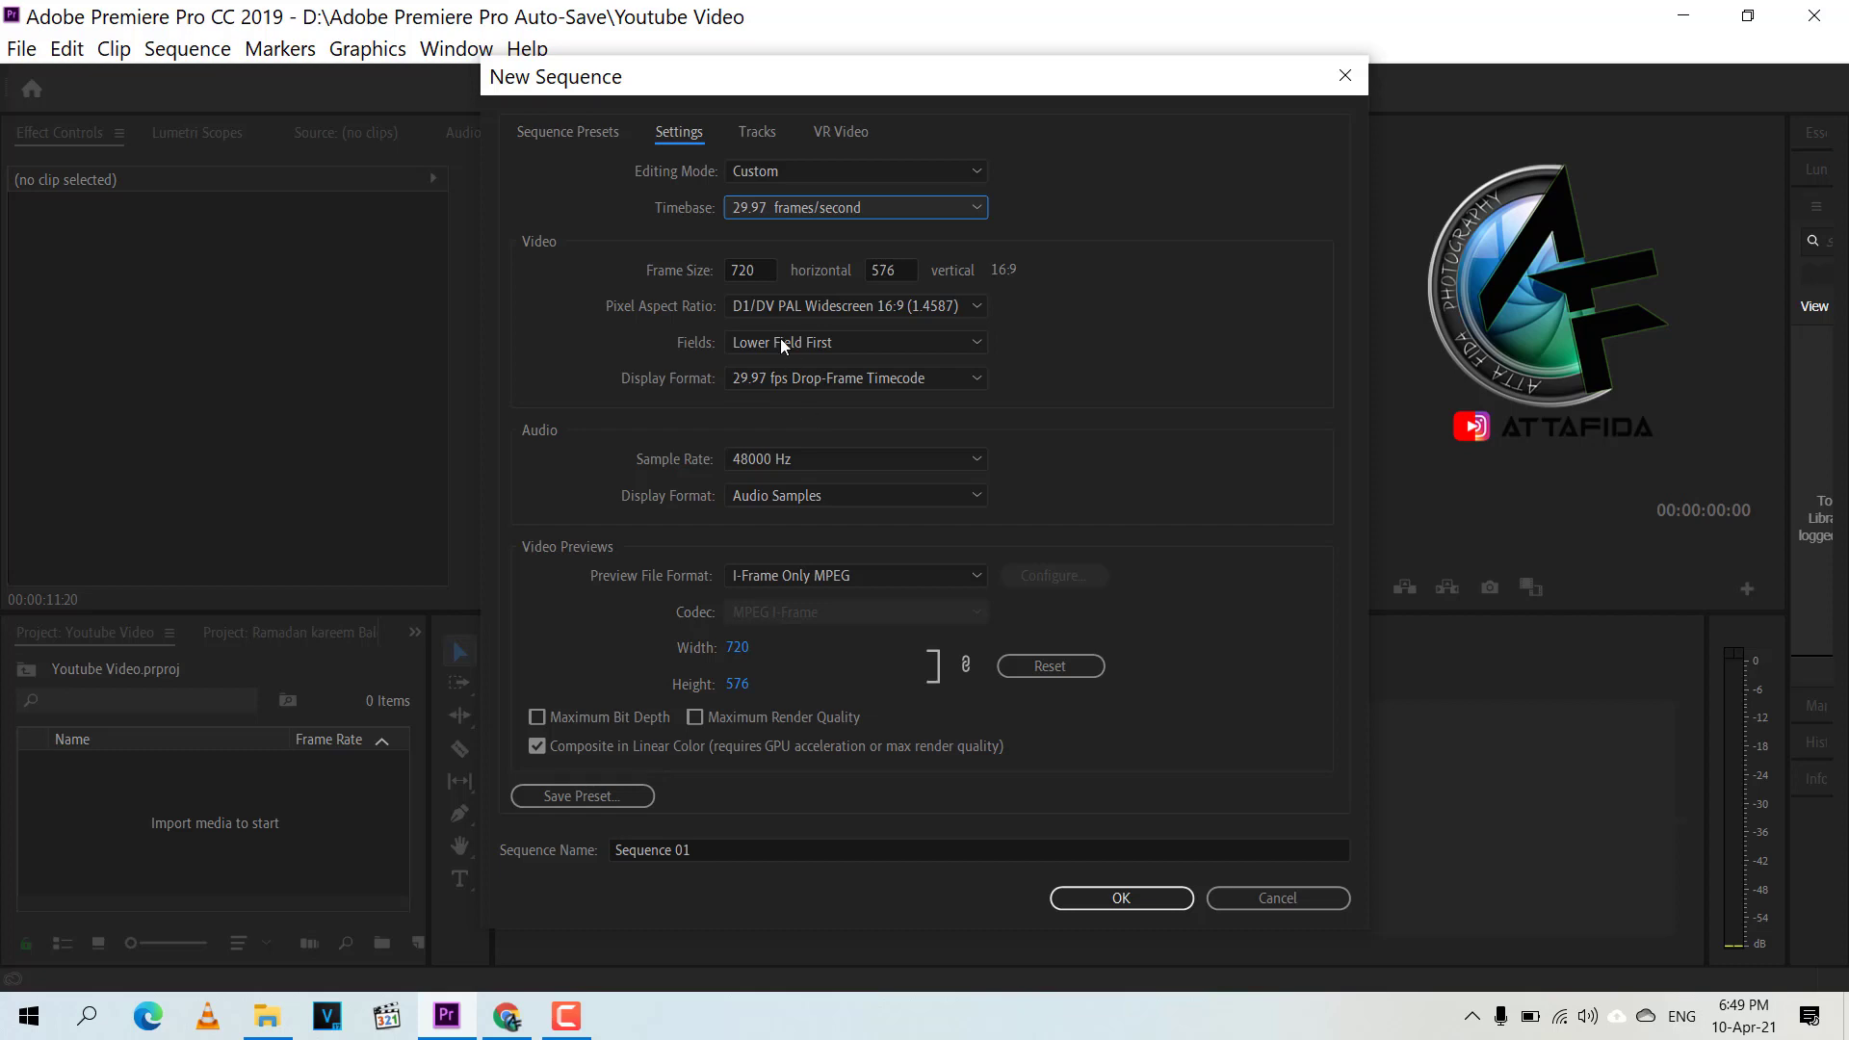
double_click(744, 270)
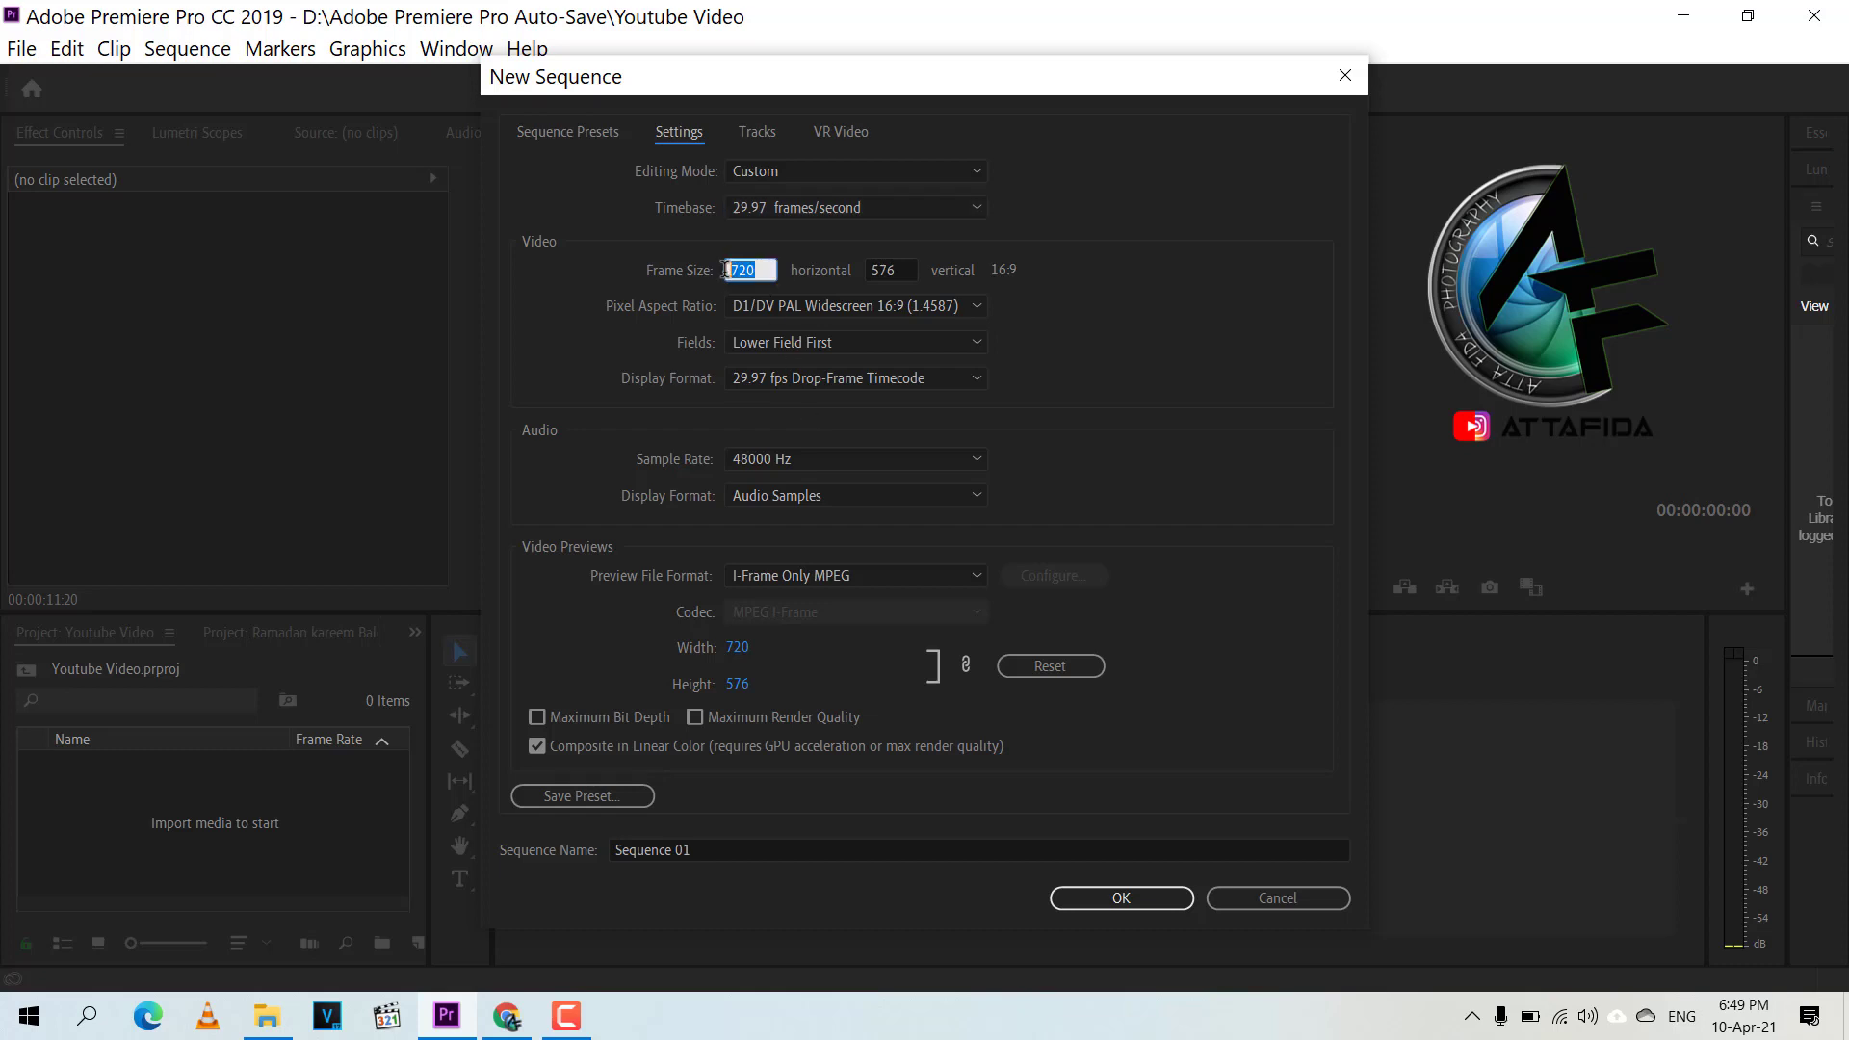
type("1920")
Step: Set the frame height to 1080, Square Pixels (1.0), and No Fields (Progressive Scan)
left_click(897, 269)
left_click_drag(906, 268, 863, 268)
type("10")
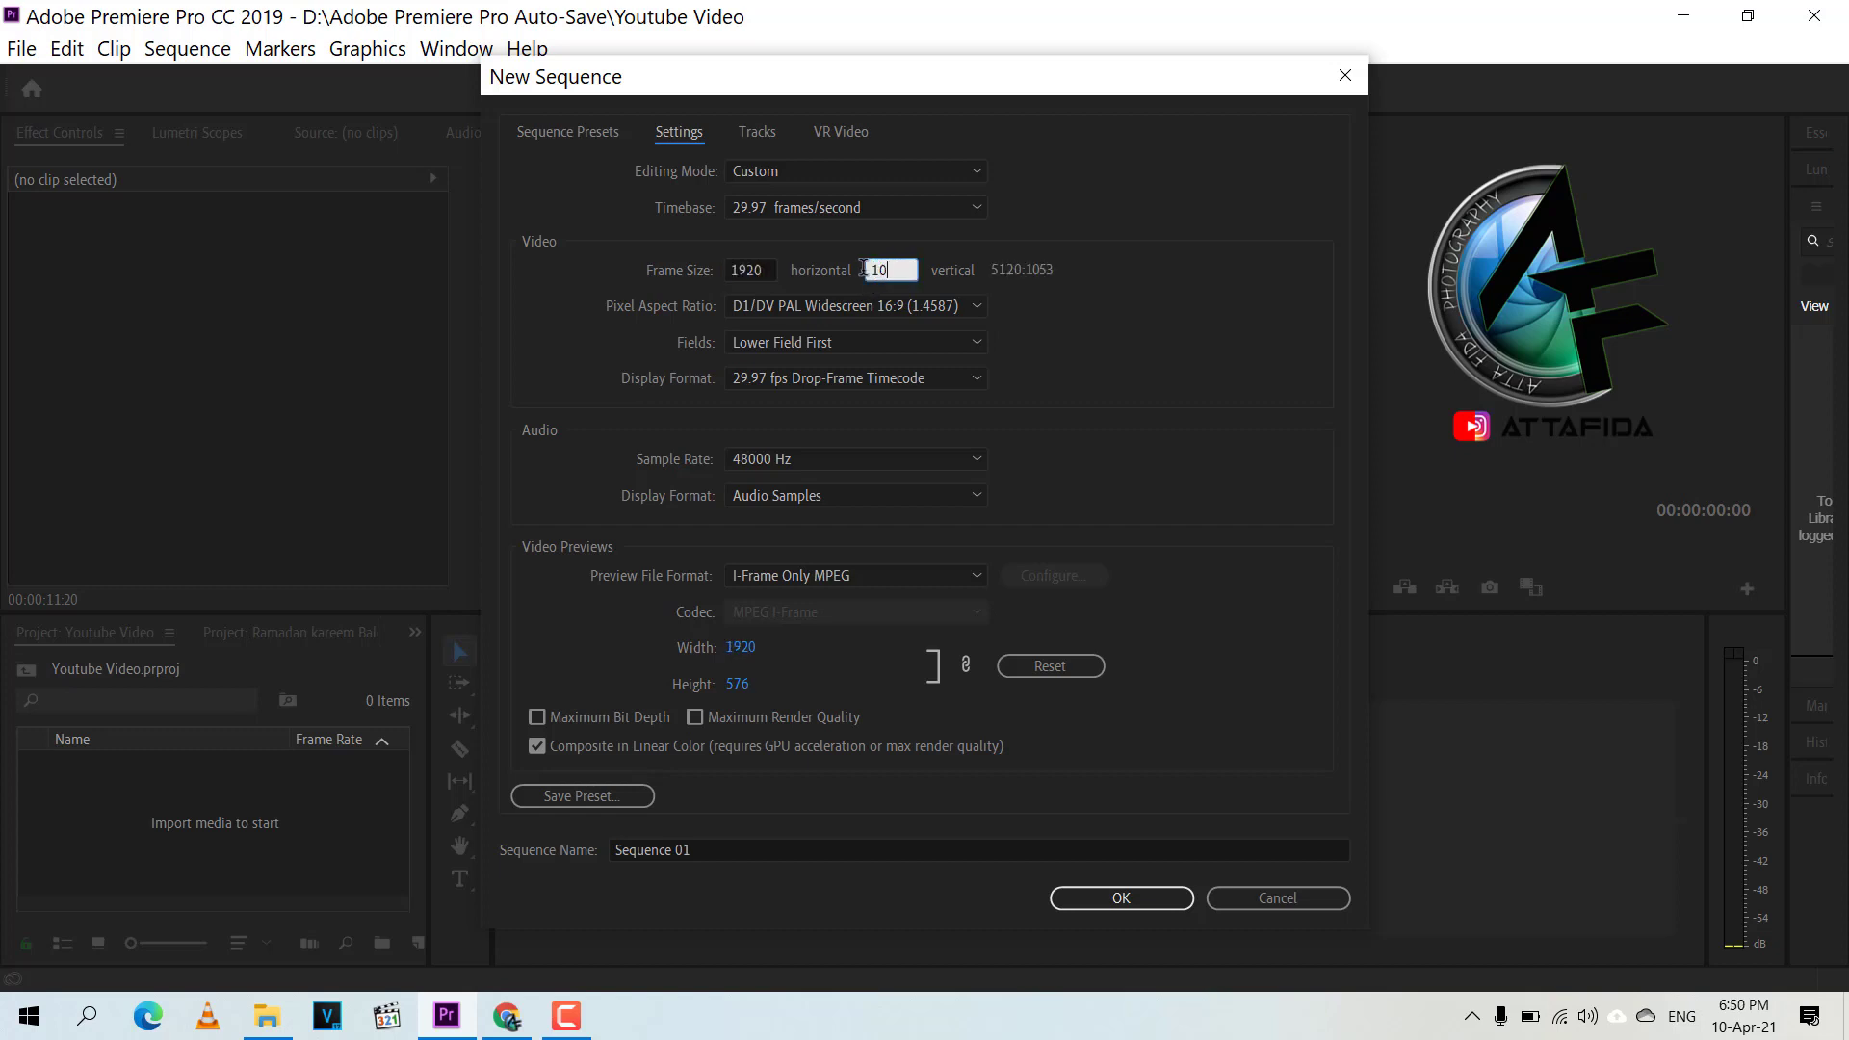
type("80")
left_click(967, 310)
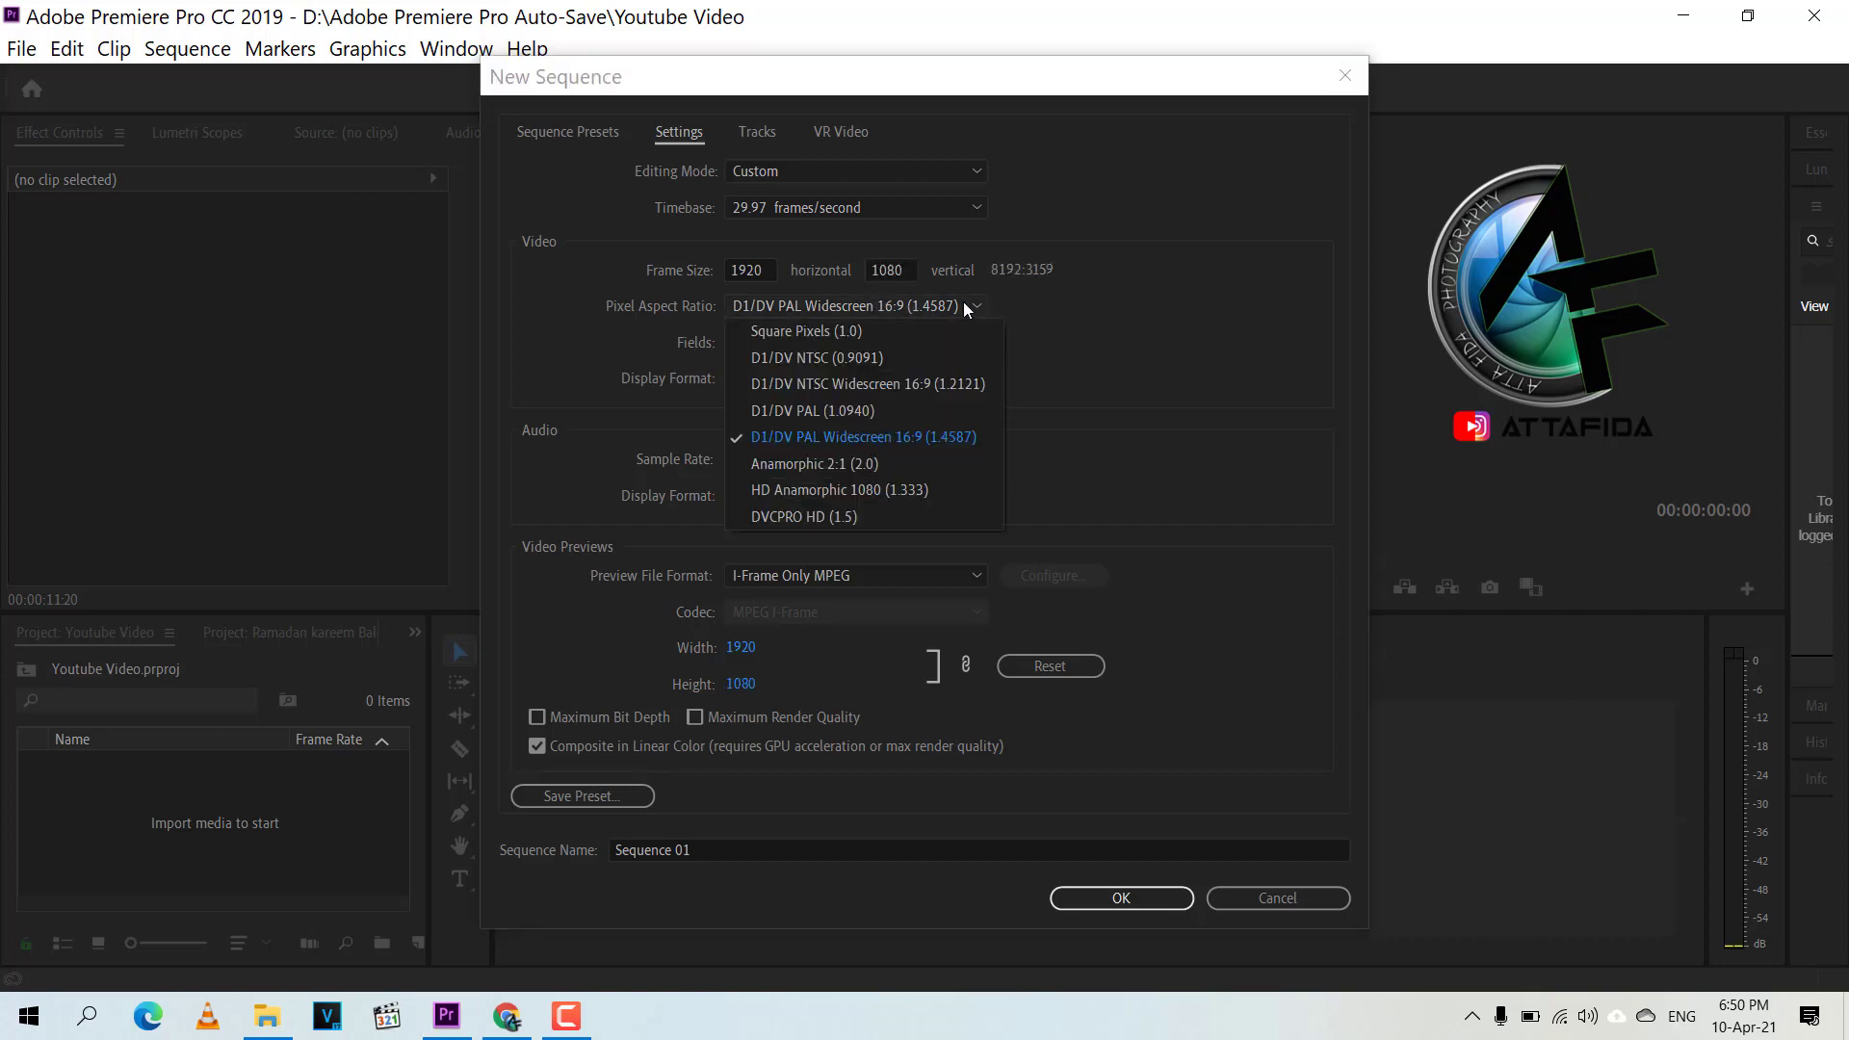
left_click(892, 329)
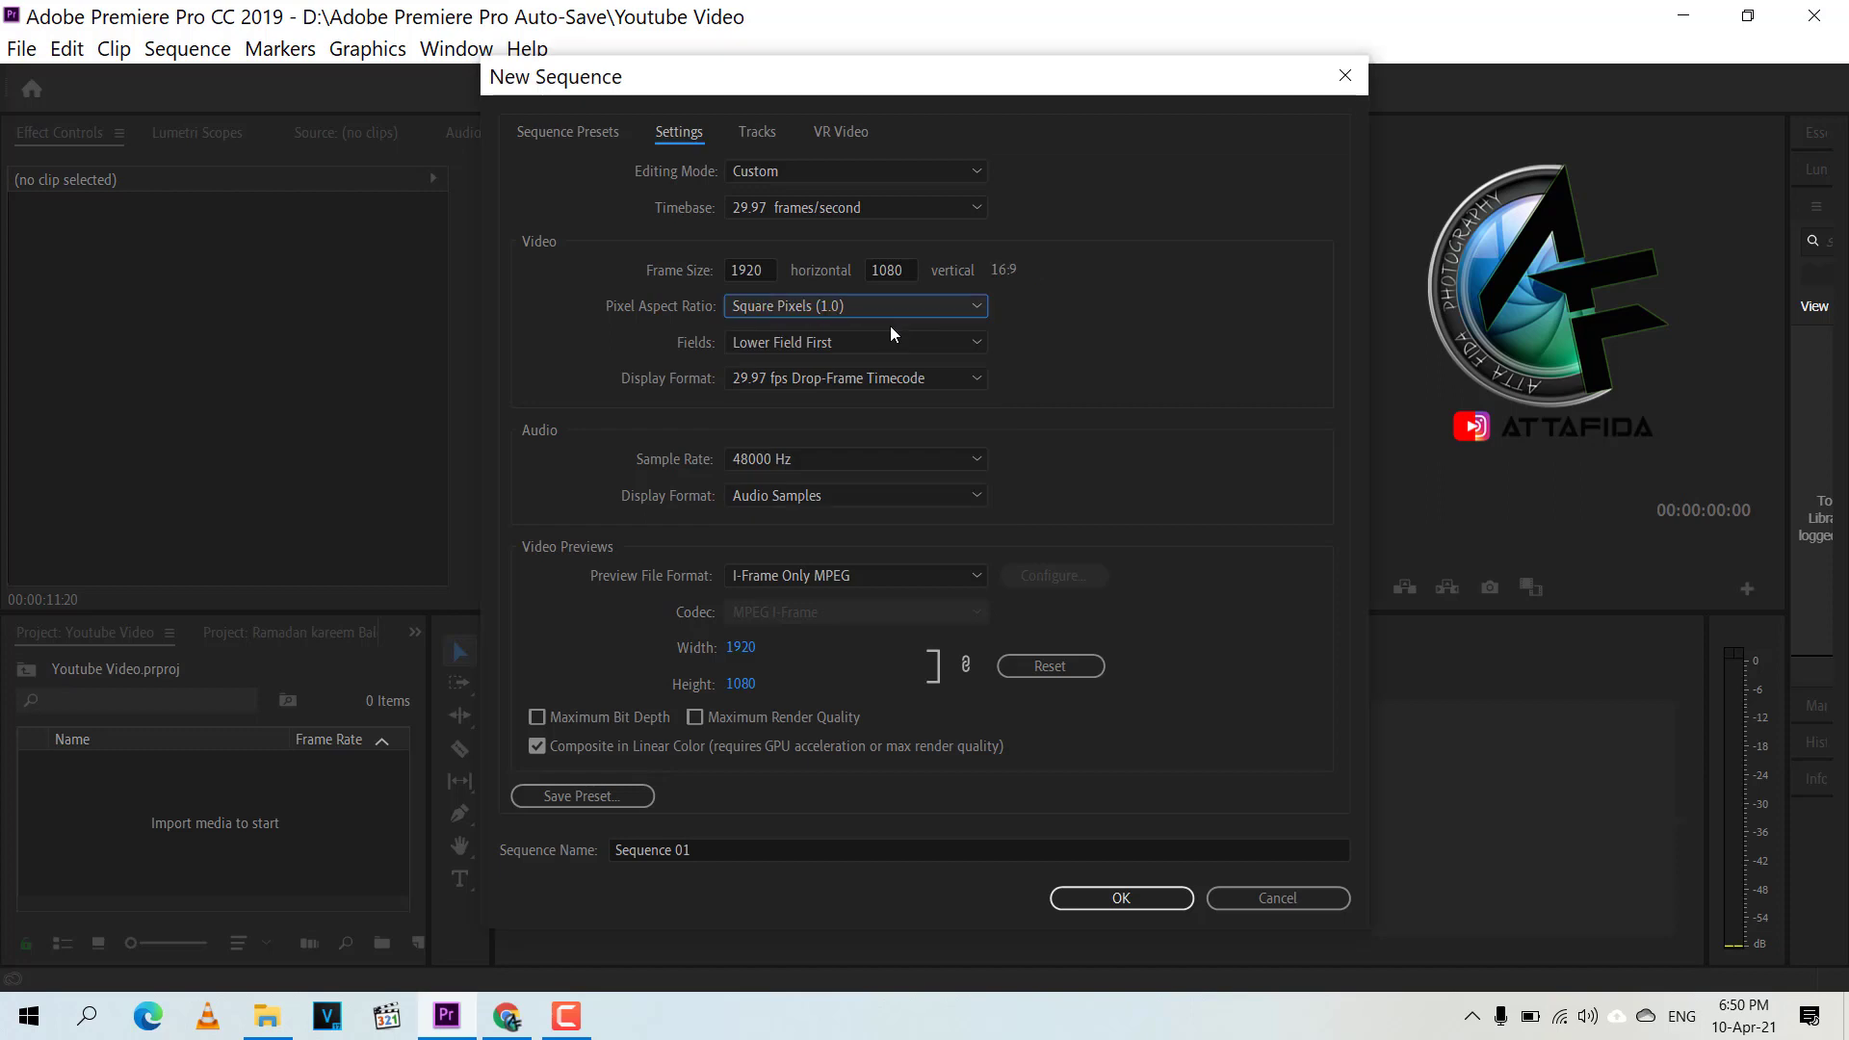
left_click(972, 343)
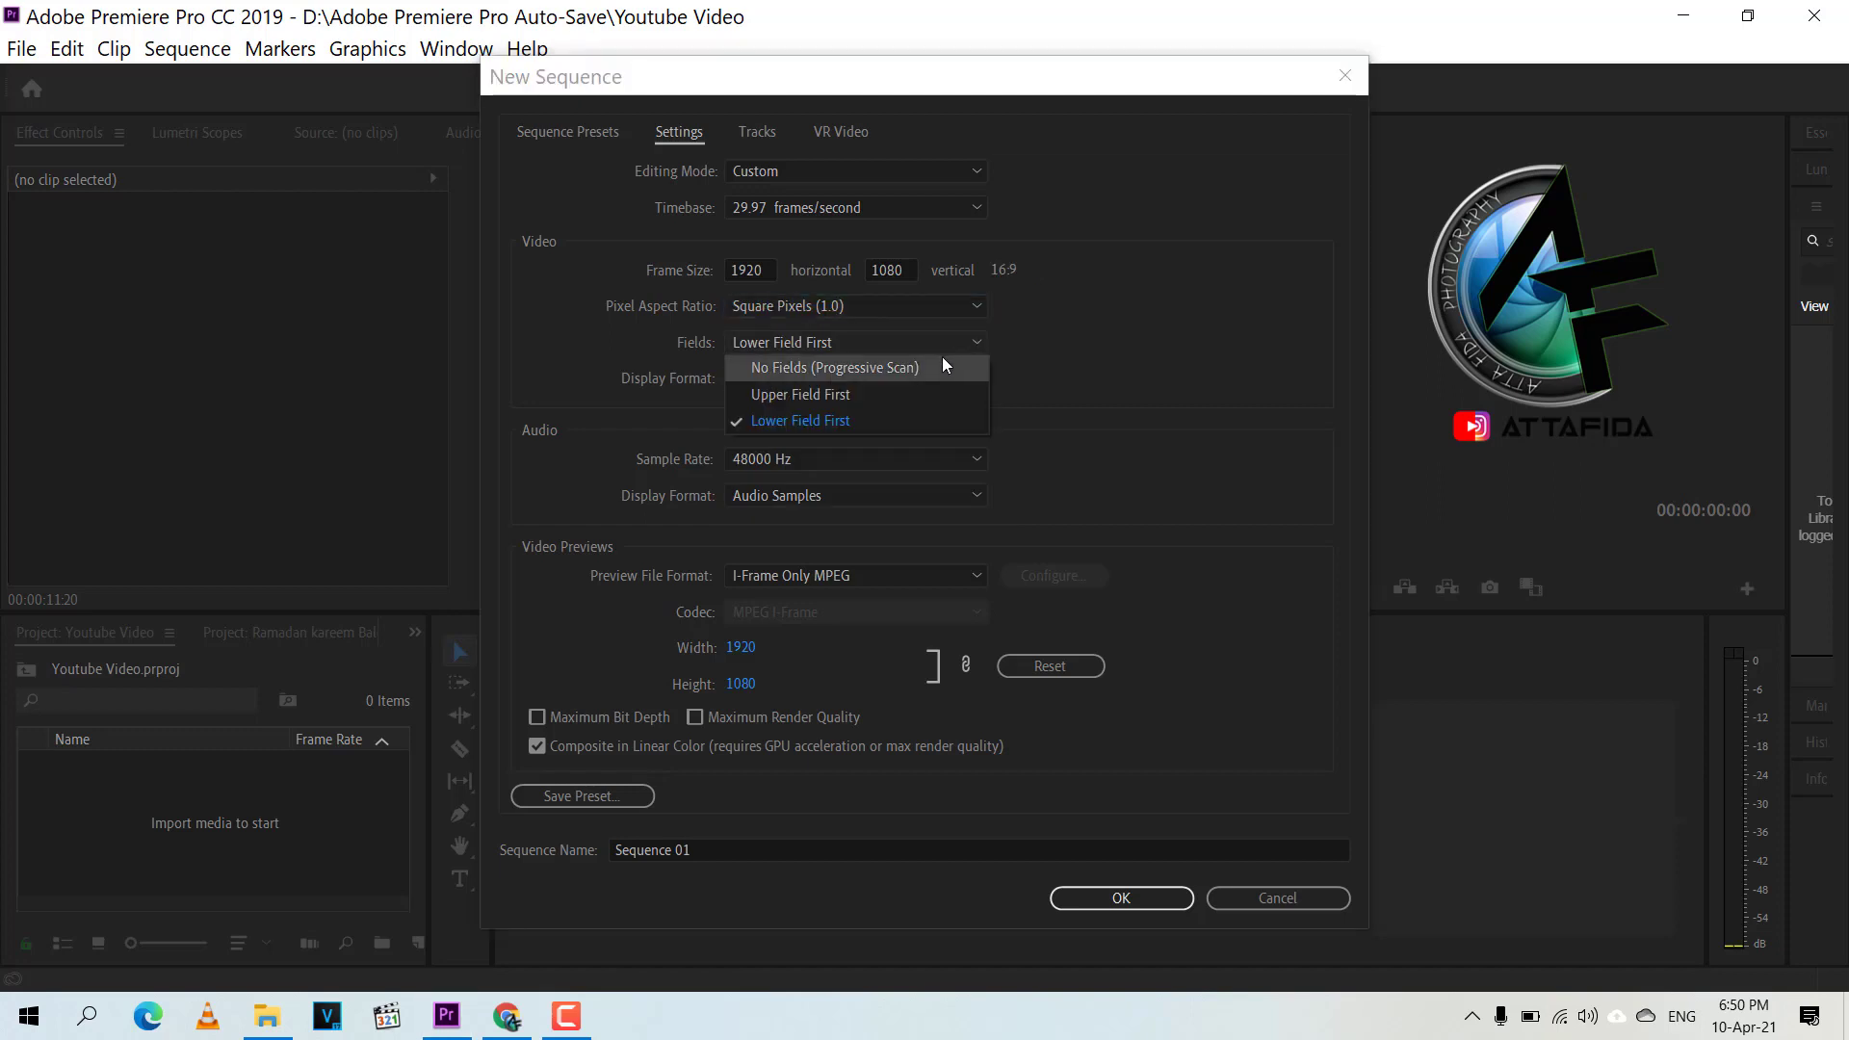
left_click(924, 365)
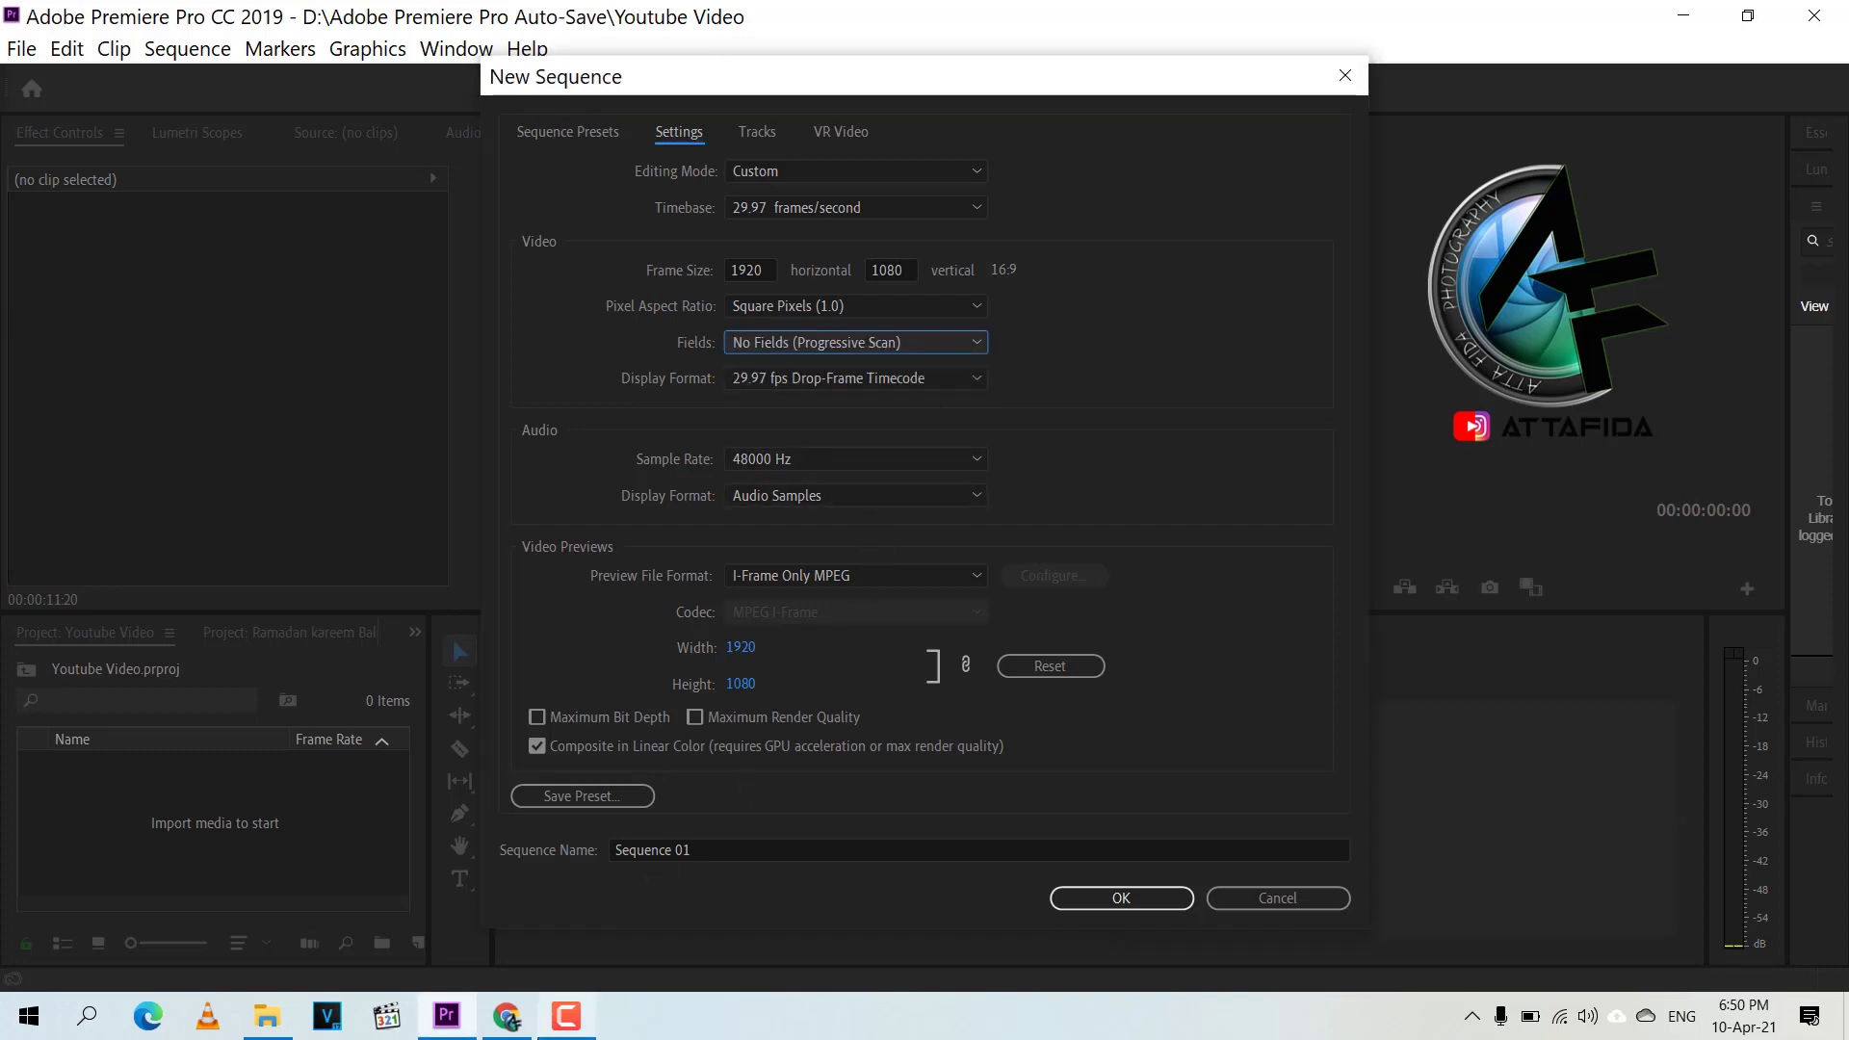
Step: Keep audio at 48000 Hz sample rate with Audio Samples display format
left_click(564, 1021)
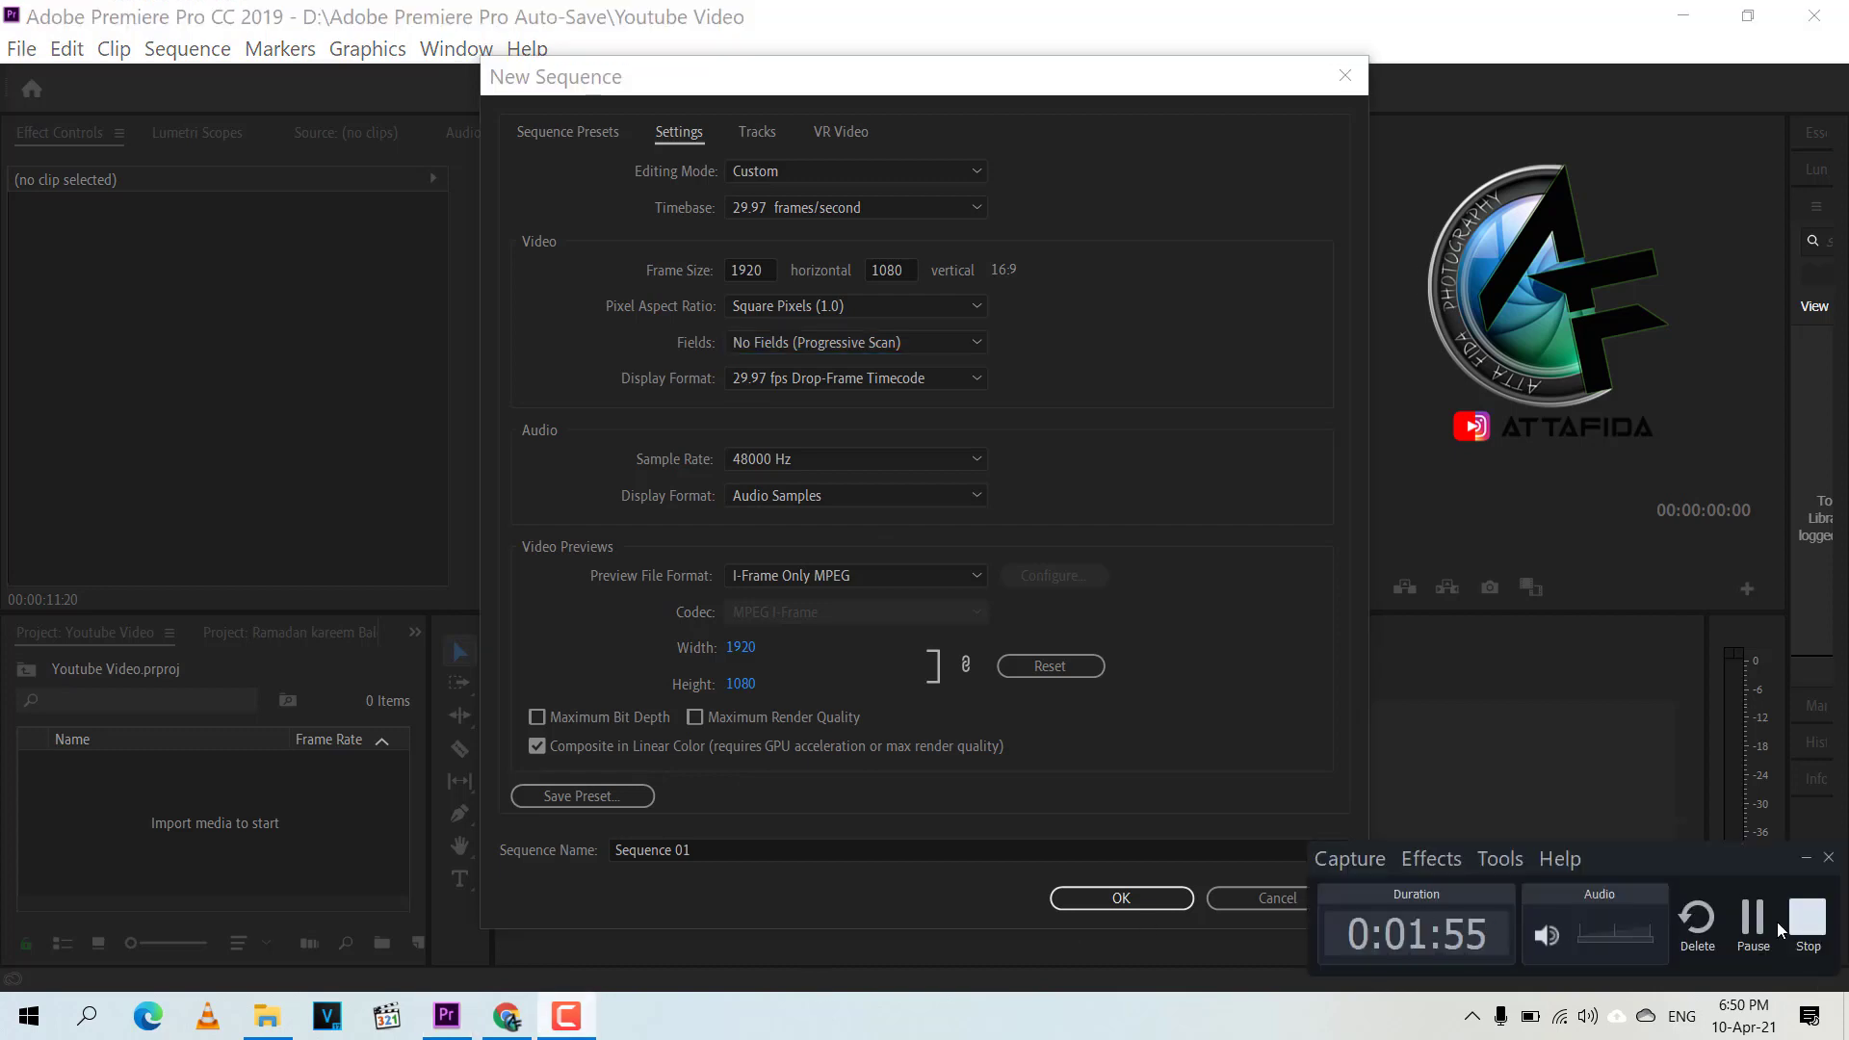
left_click(1755, 922)
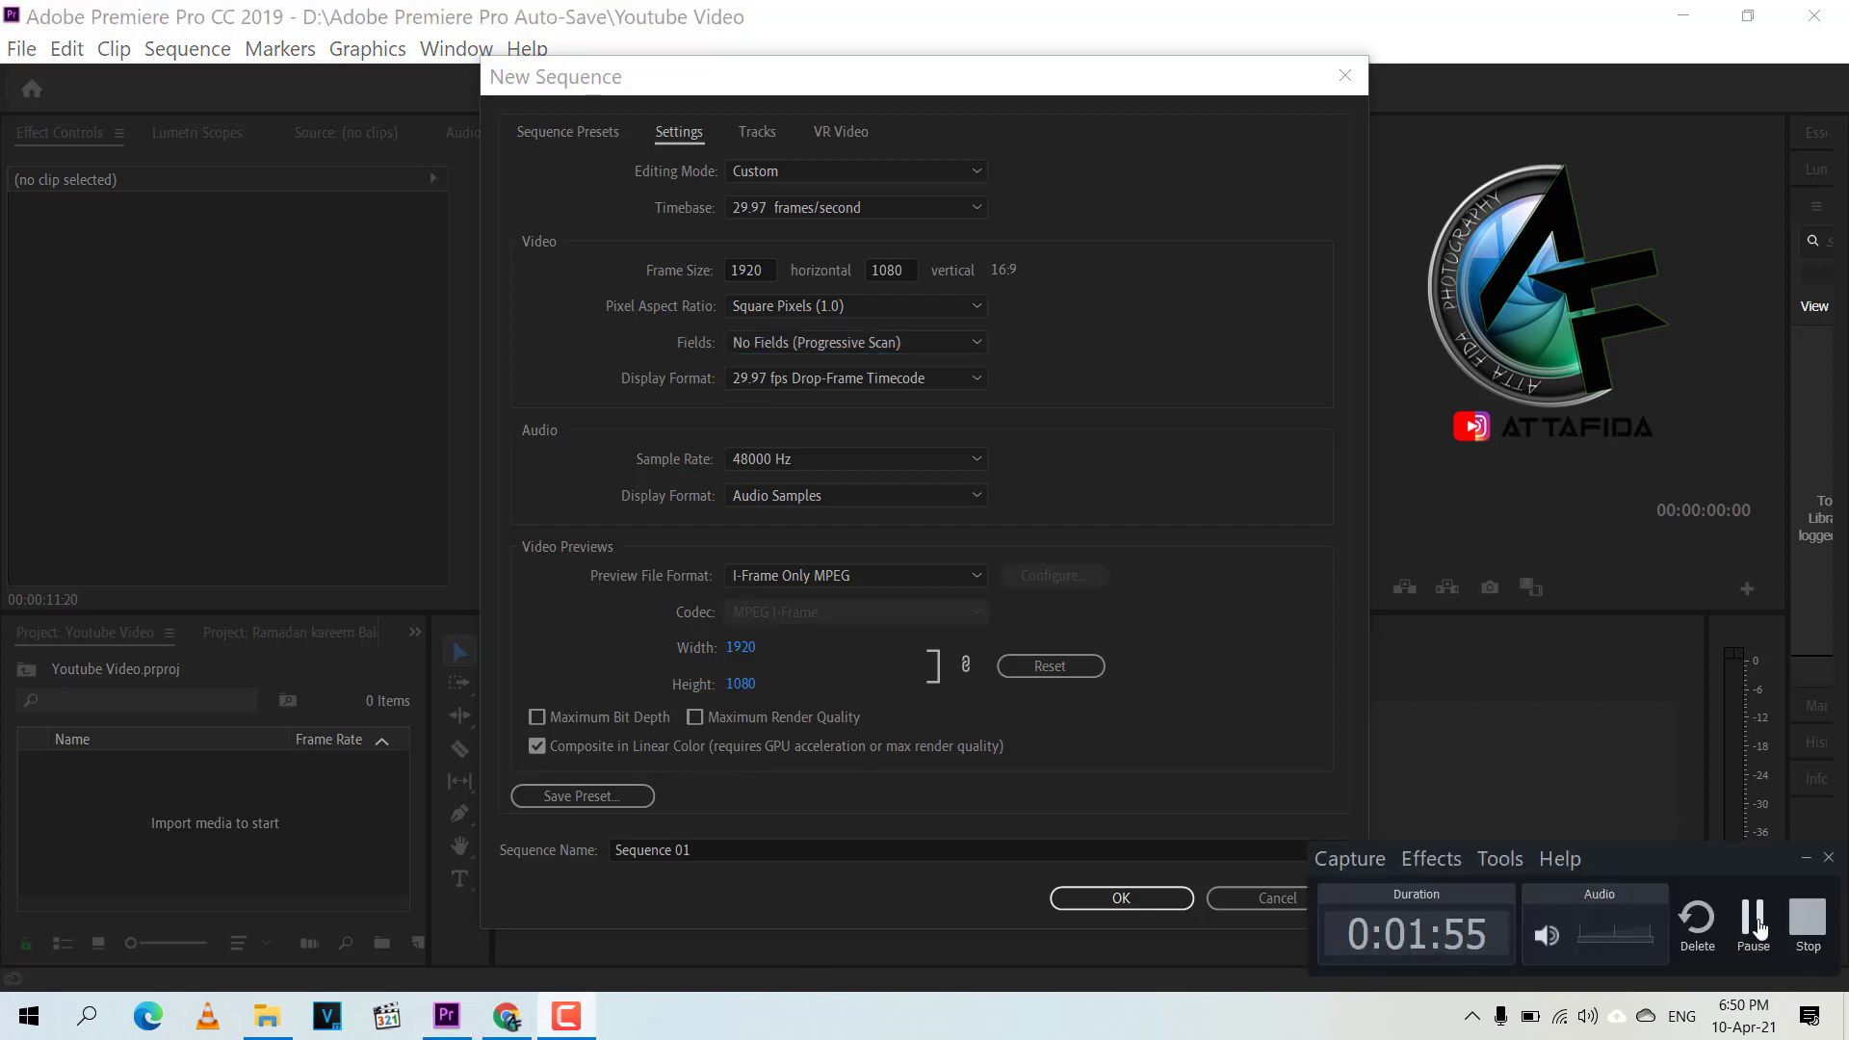
left_click(975, 462)
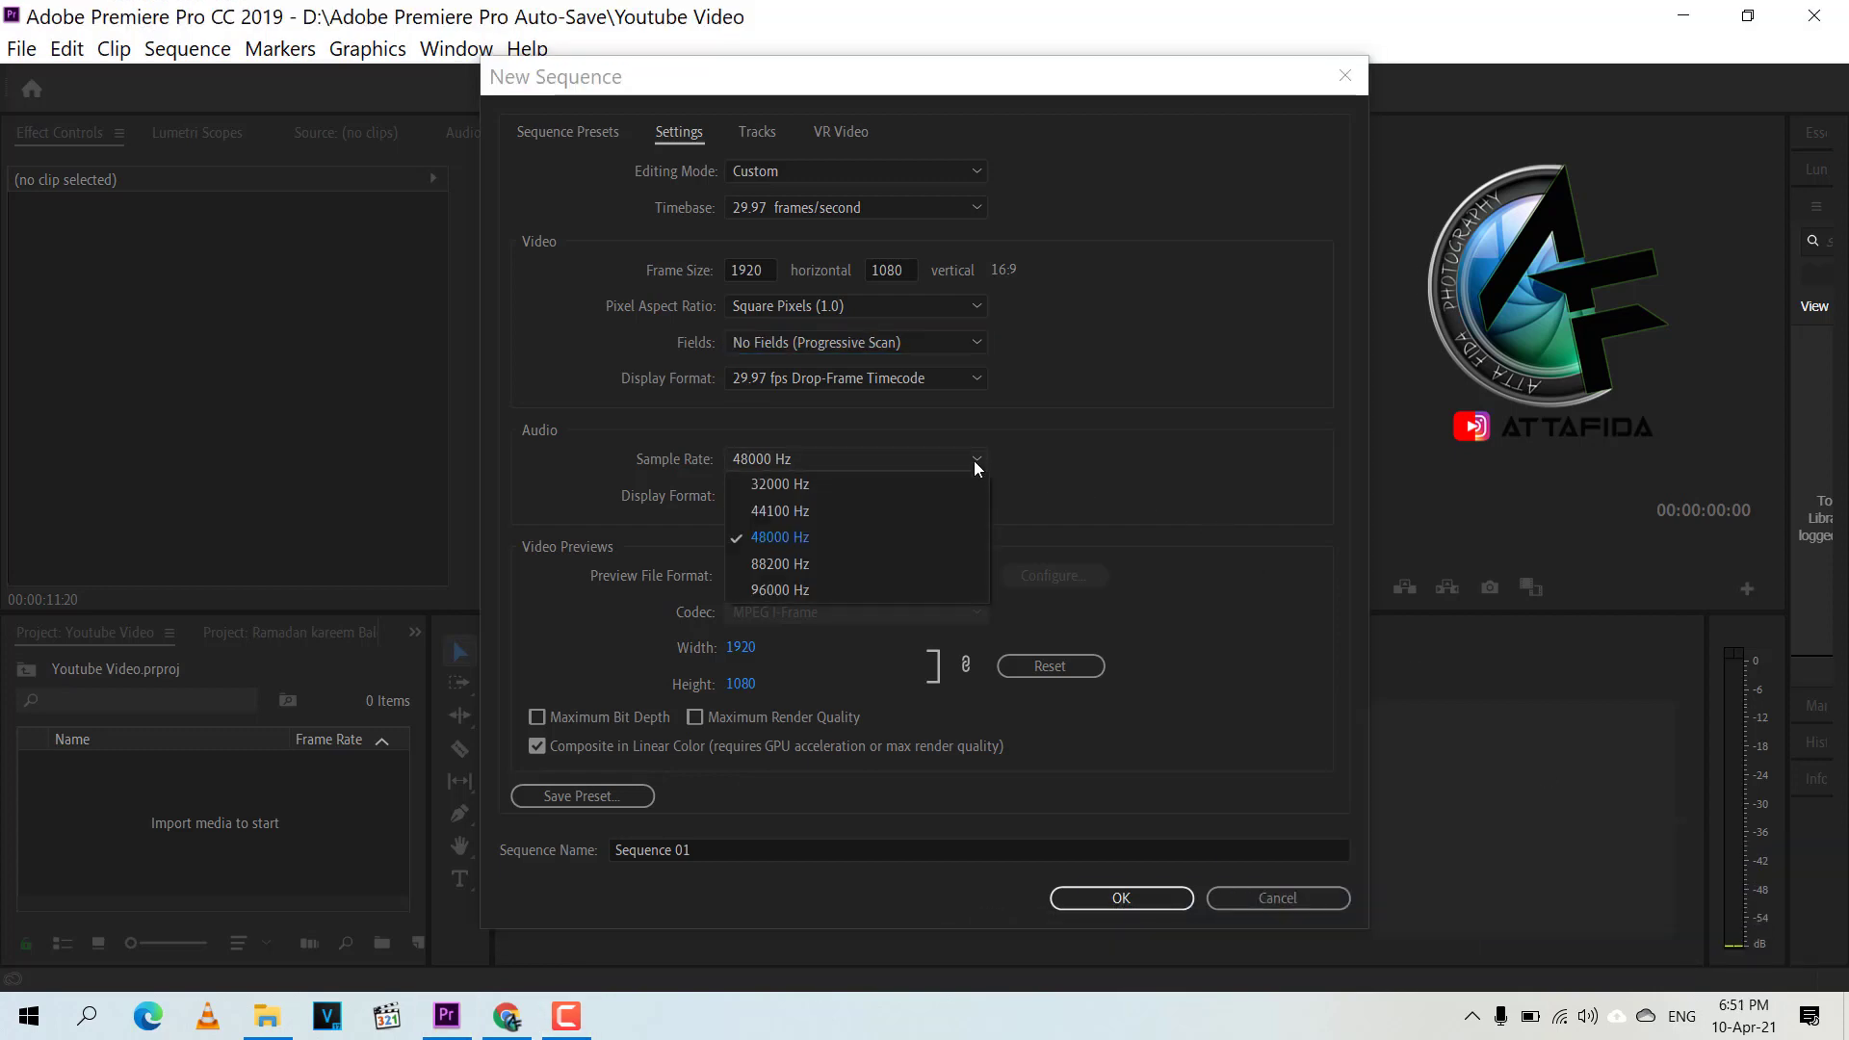
left_click(774, 539)
left_click(782, 498)
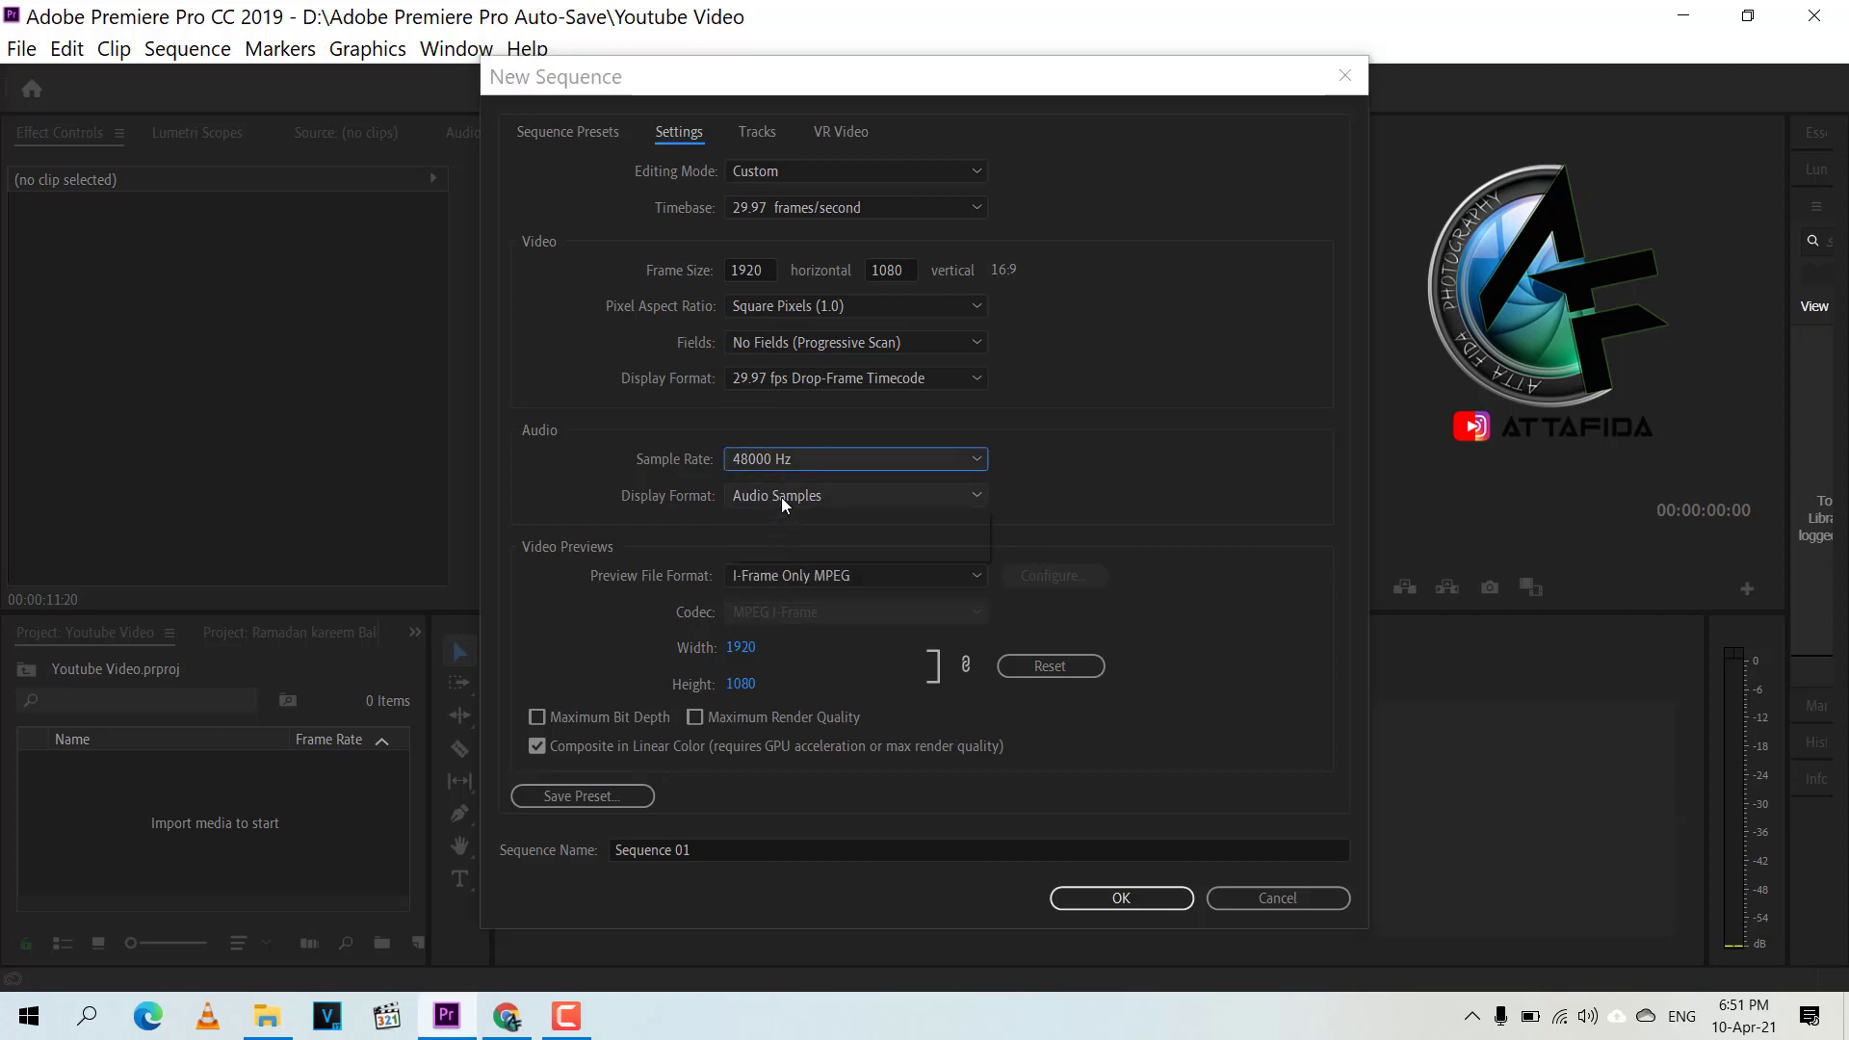
left_click(783, 521)
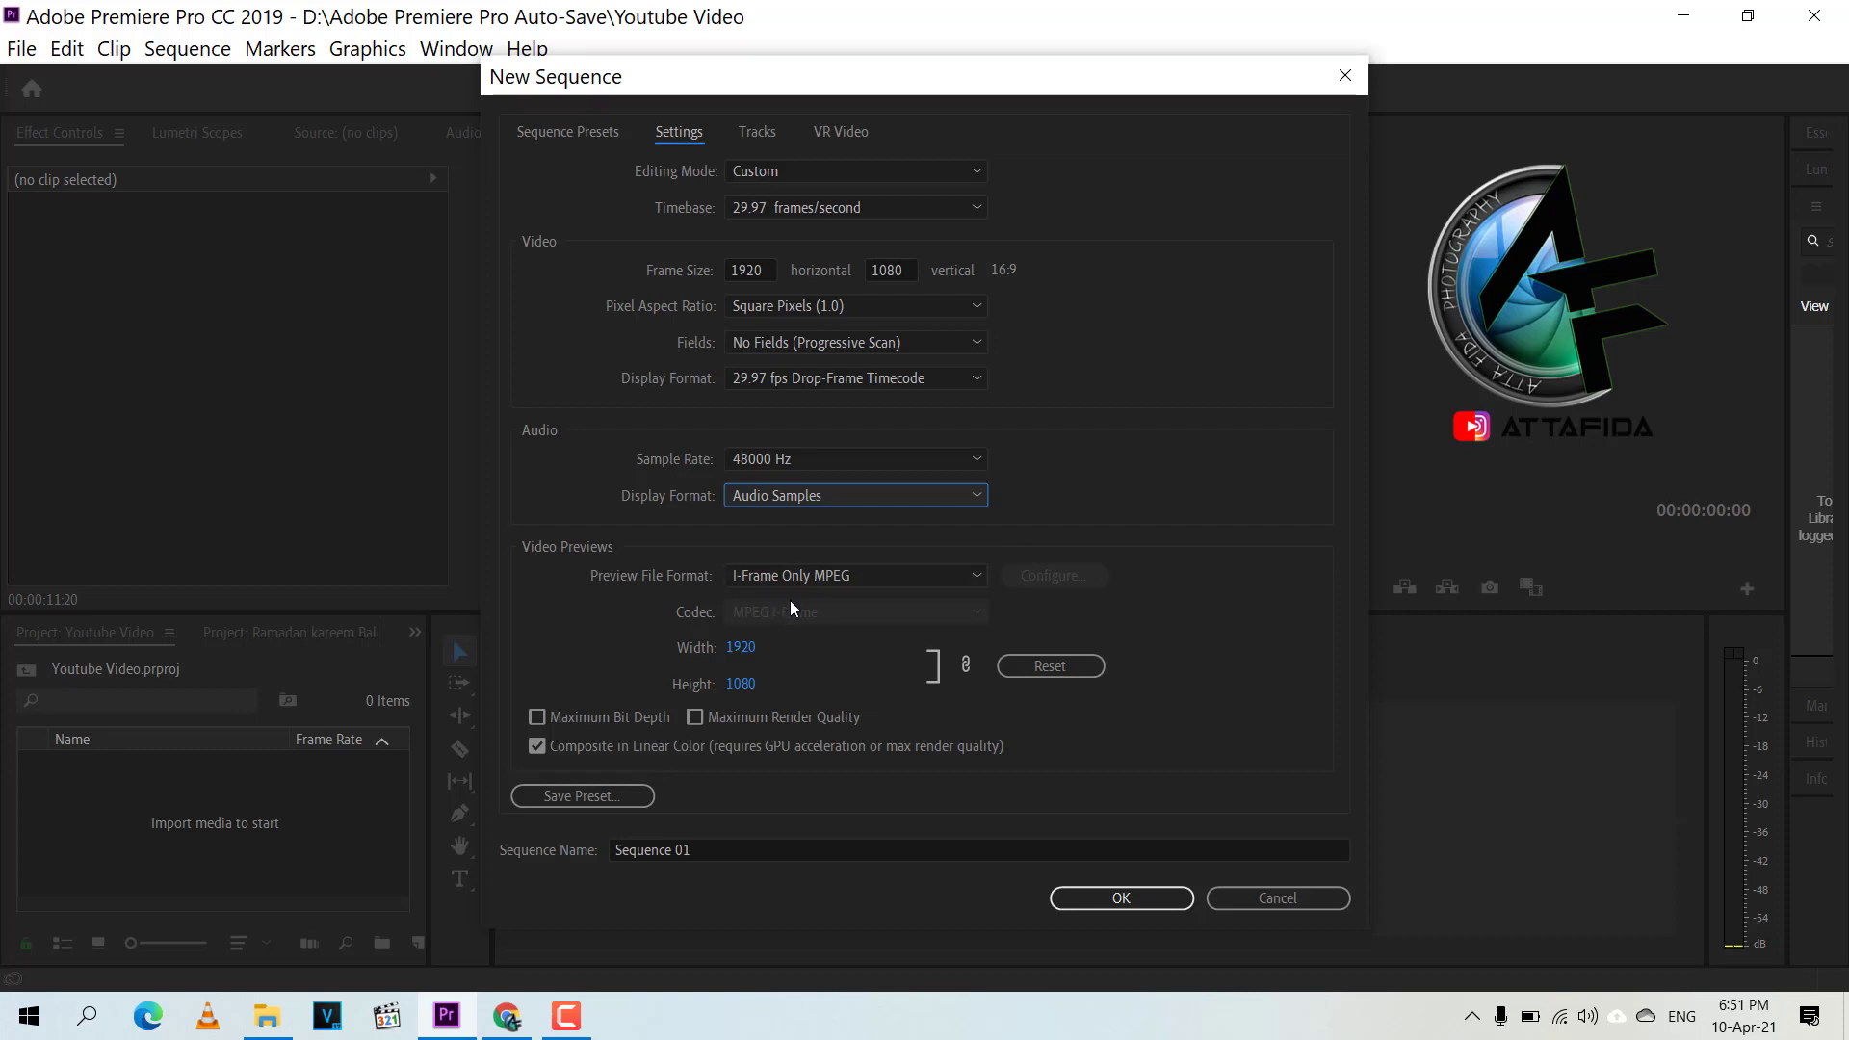
Step: Save the settings as preset 'Youtube Video sitting SQ' and dismiss the New Sequence dialog
left_click(600, 798)
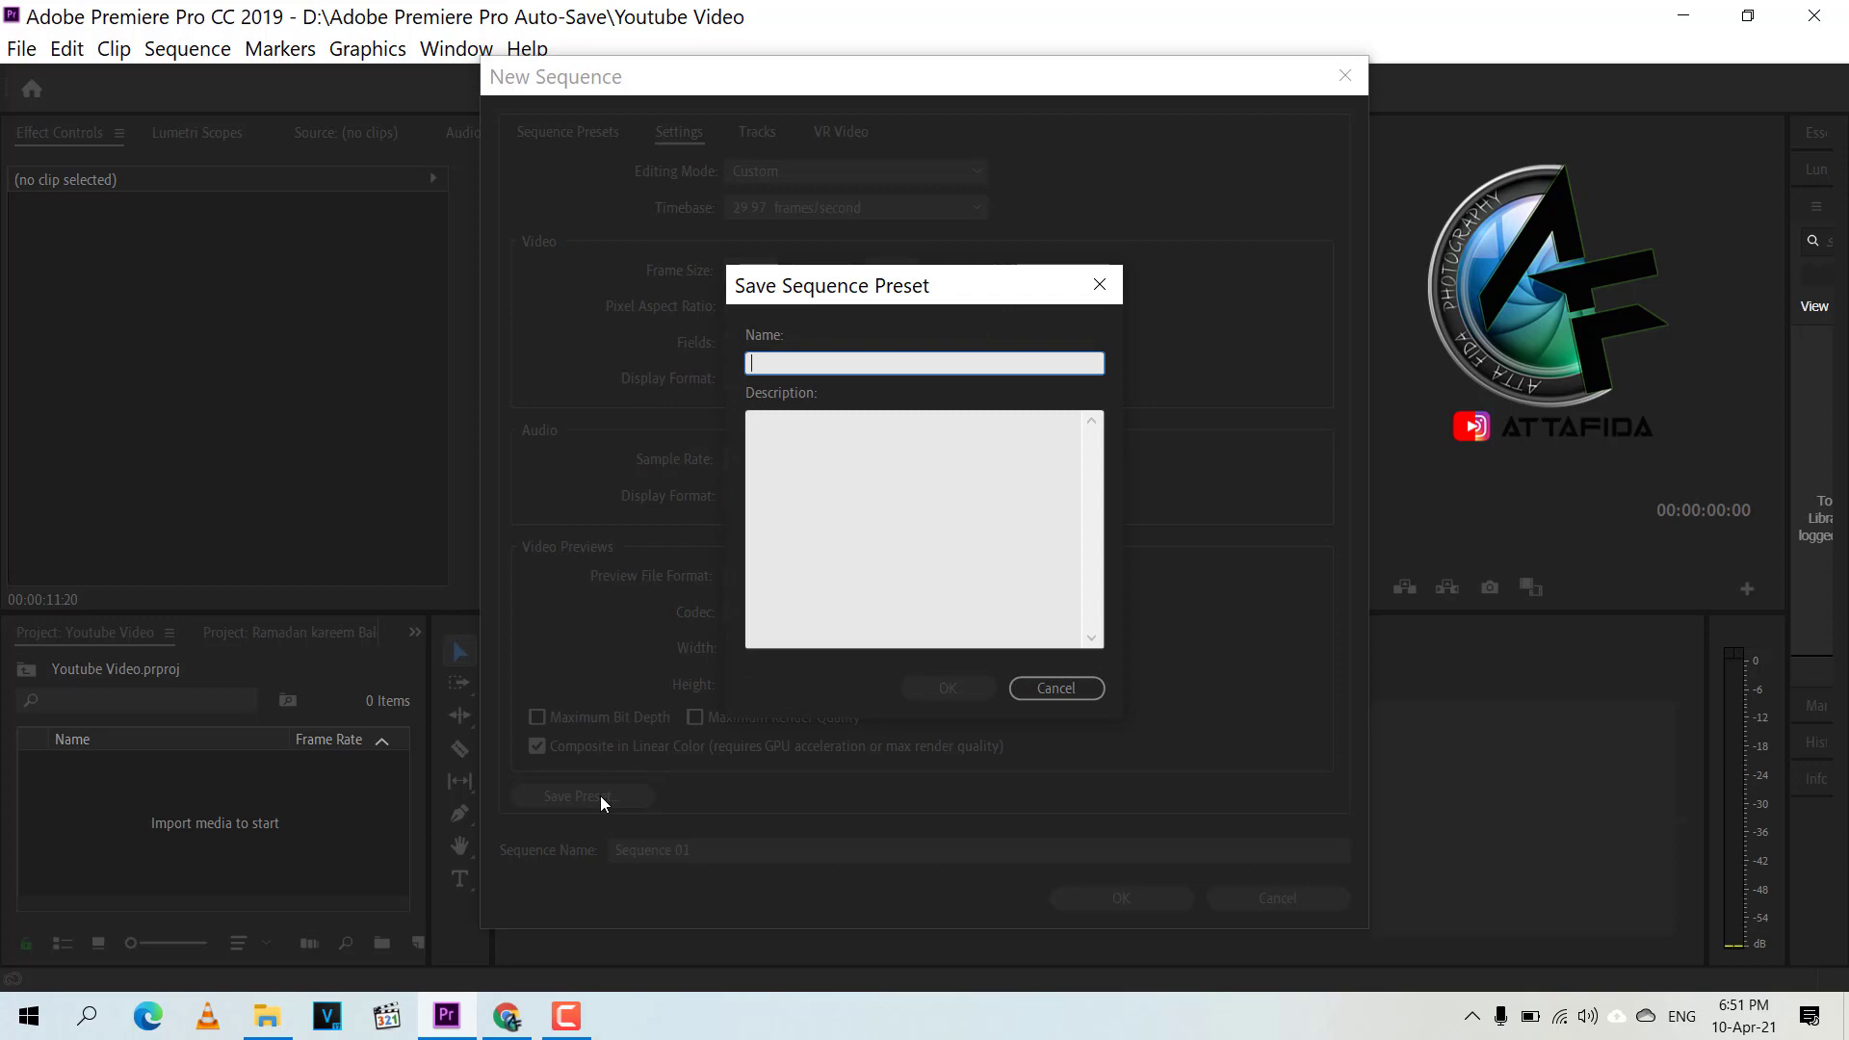
type("Y")
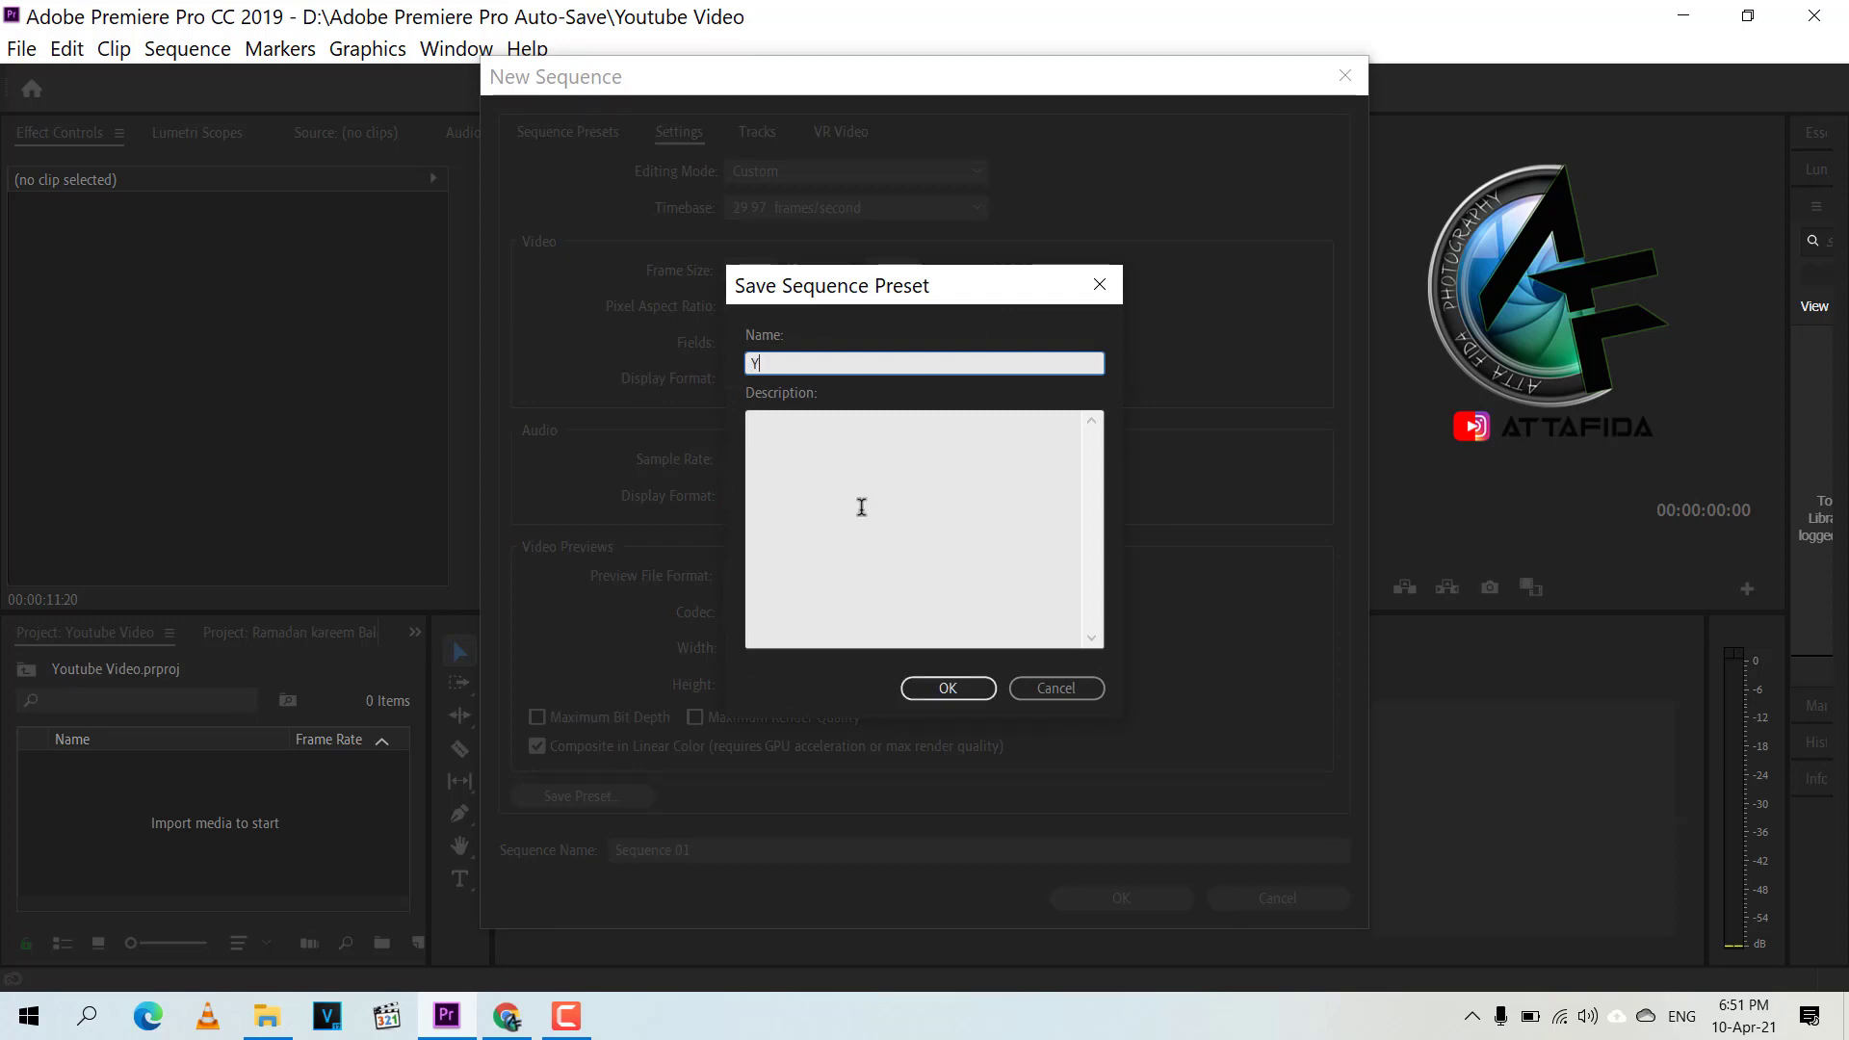
type("outu")
type("be")
type(" Video ")
type("sitti")
type("ng")
type(" SQ")
left_click(947, 689)
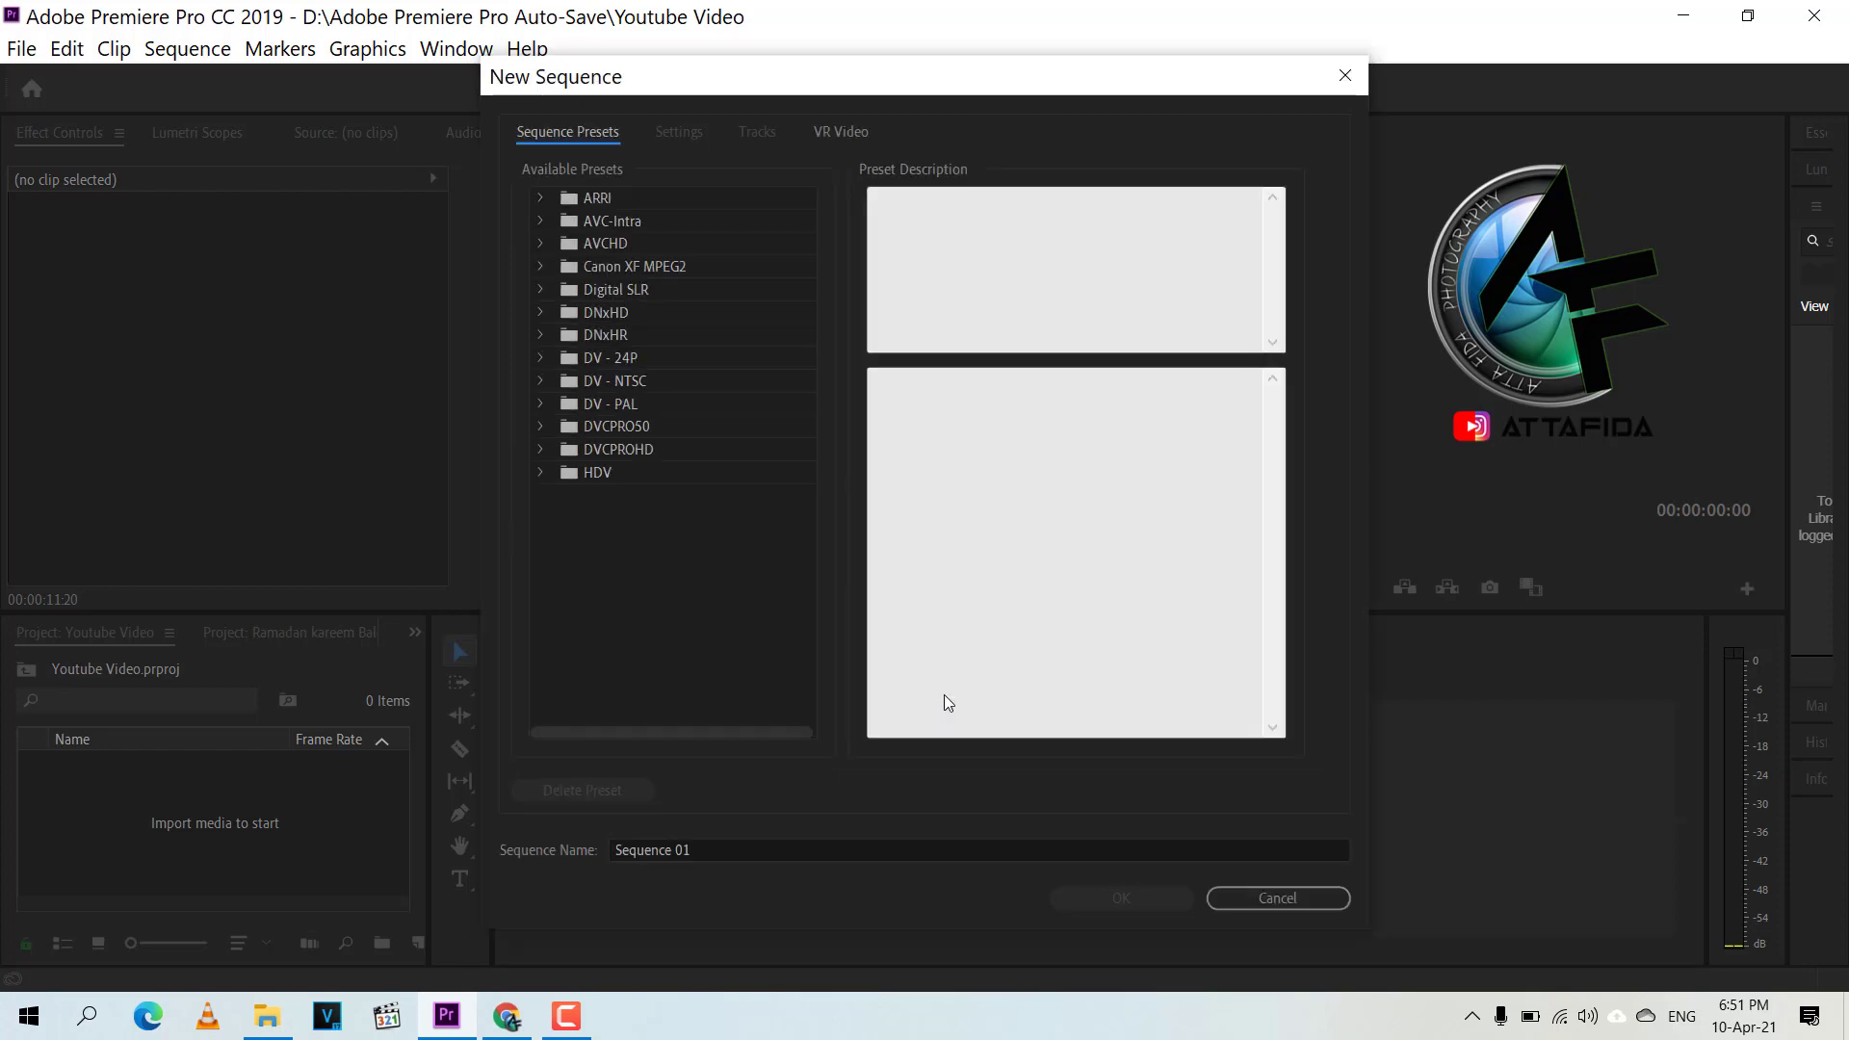
key("Escape")
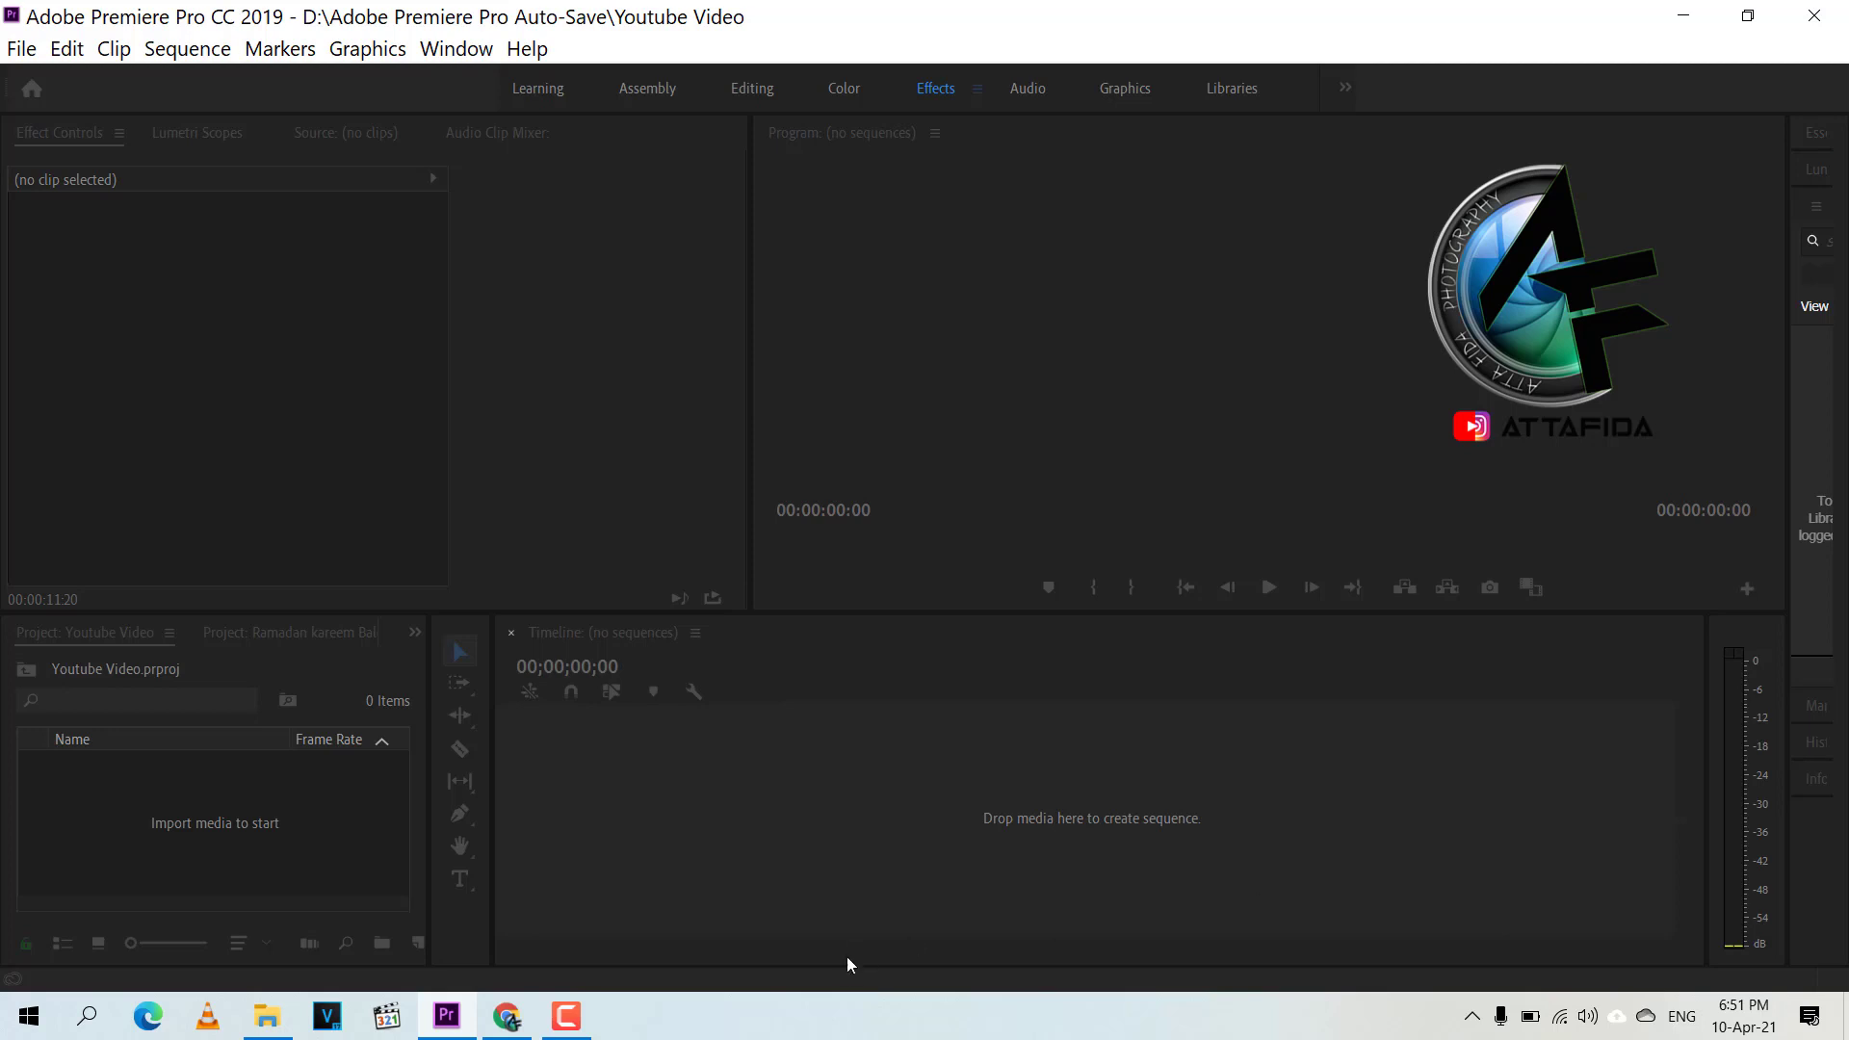
Step: Create Sequence 01 from the 'Youtube Video sitting SQ' preset with Ctrl+N
left_click(571, 1012)
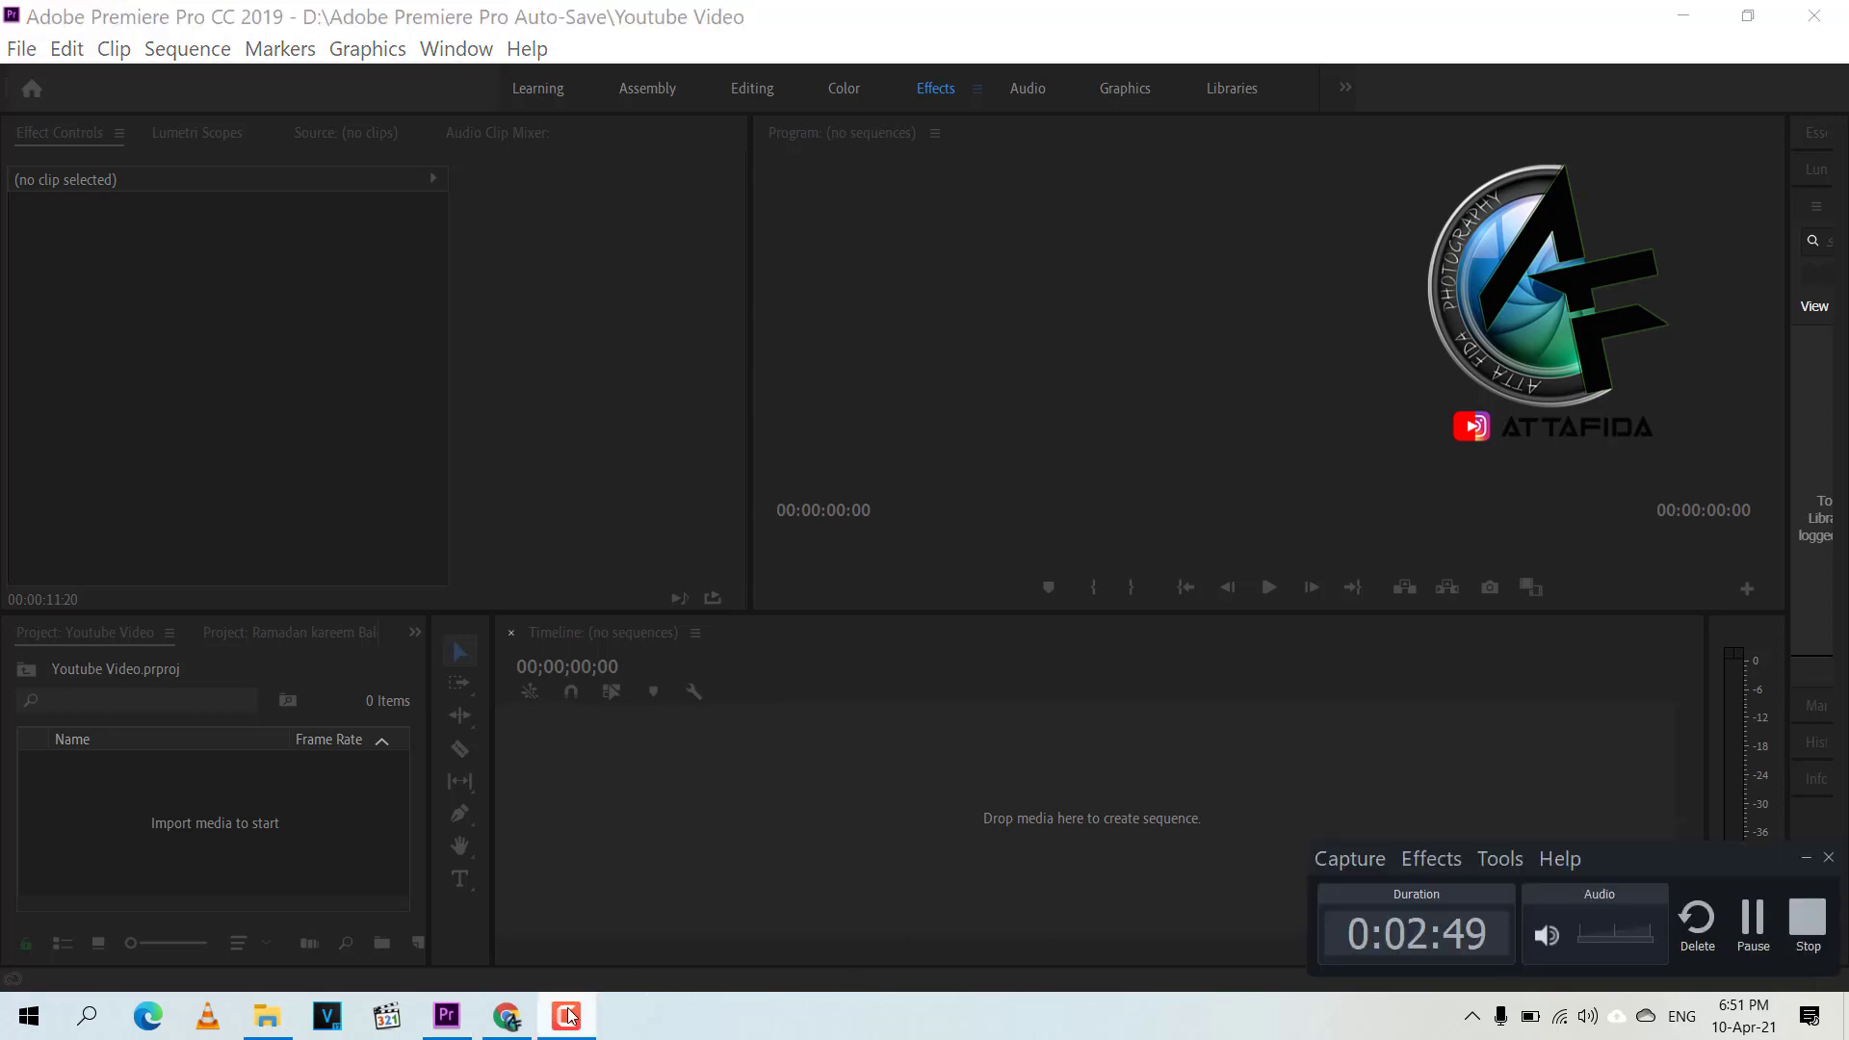
key("ctrl+n")
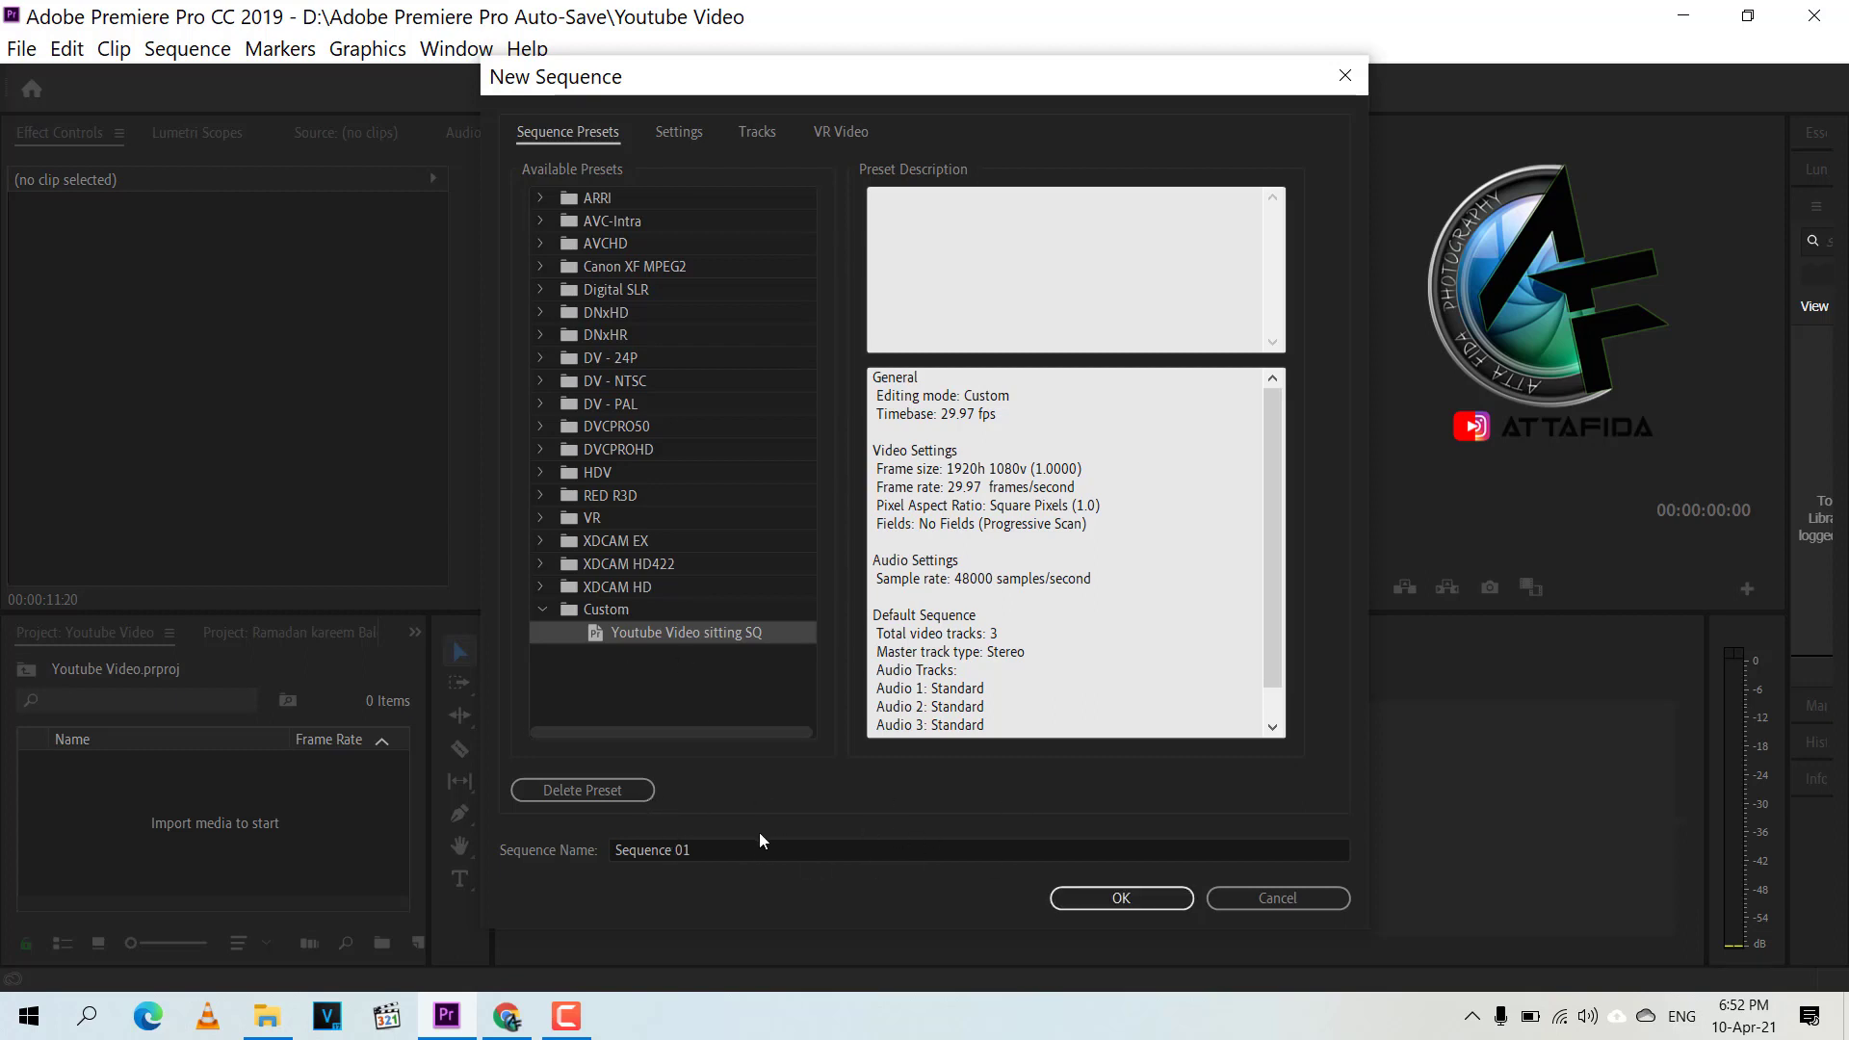
left_click(1082, 900)
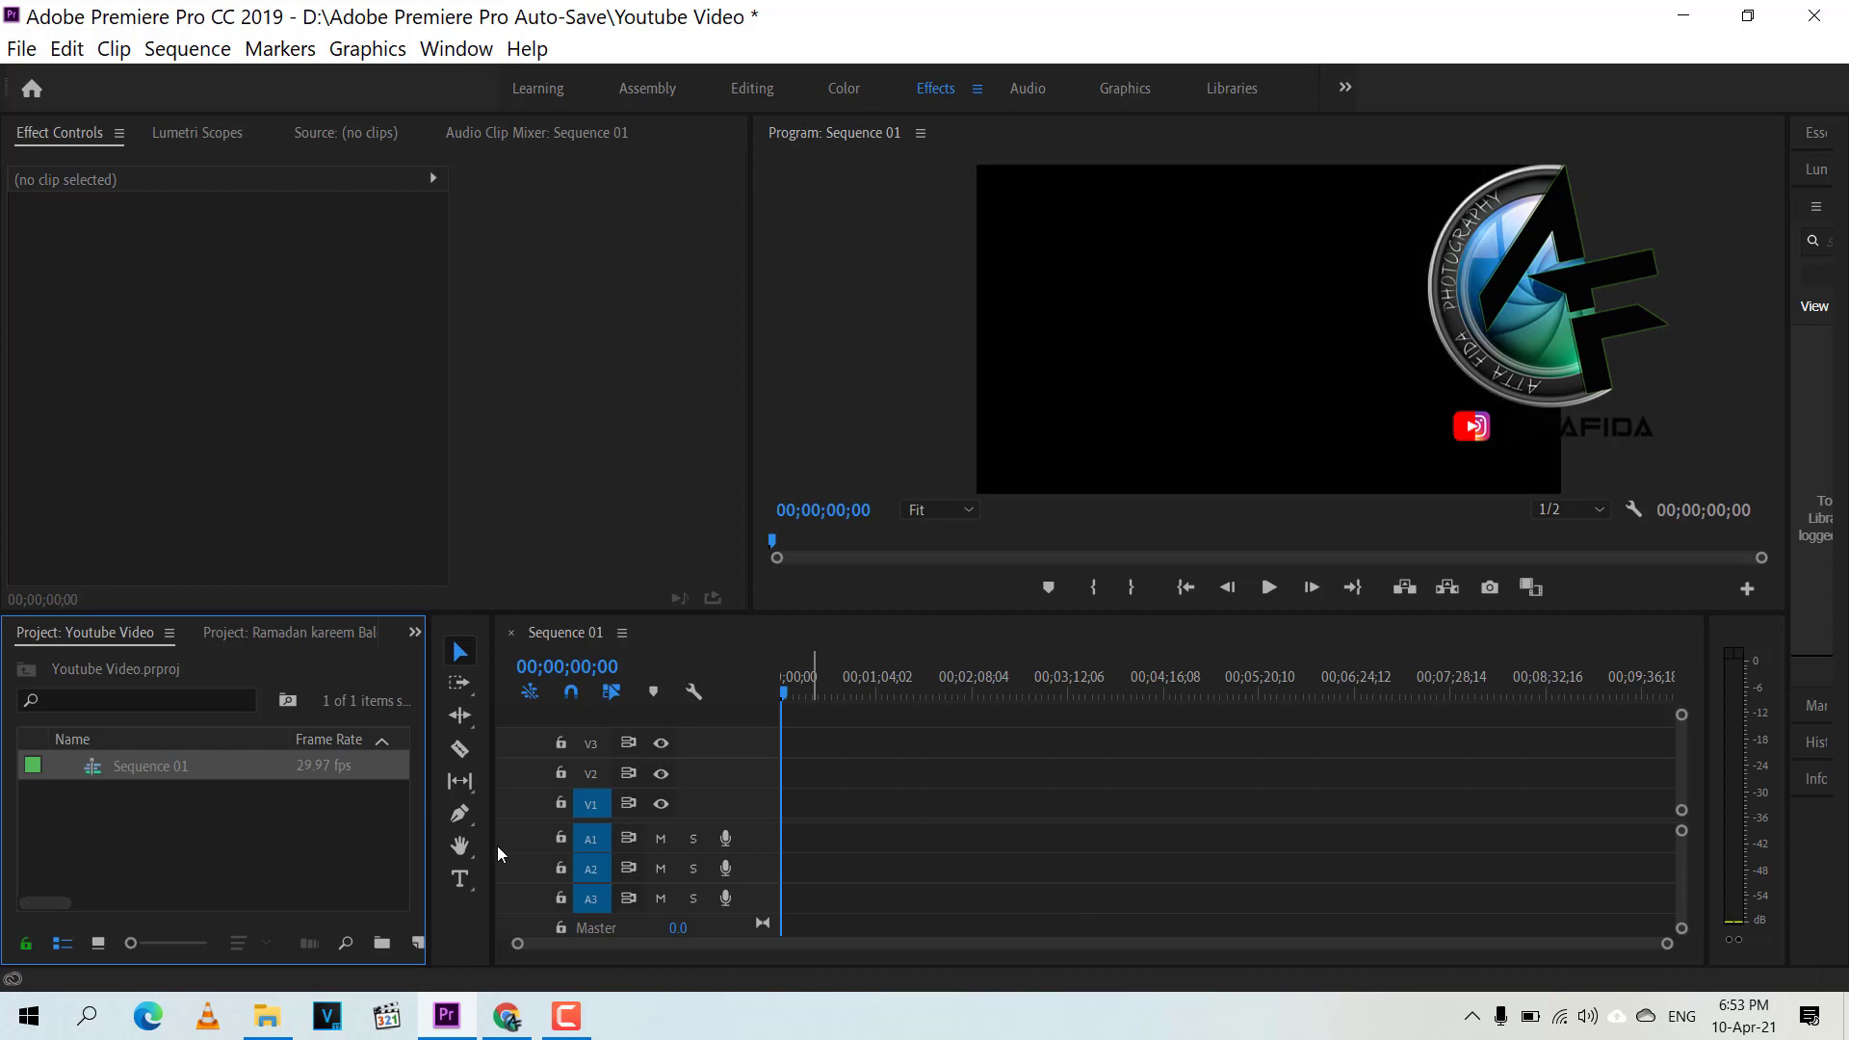
Step: Create Sequence 02 via New Item using the Custom 'Youtube Video sitting SQ' preset
left_click(418, 943)
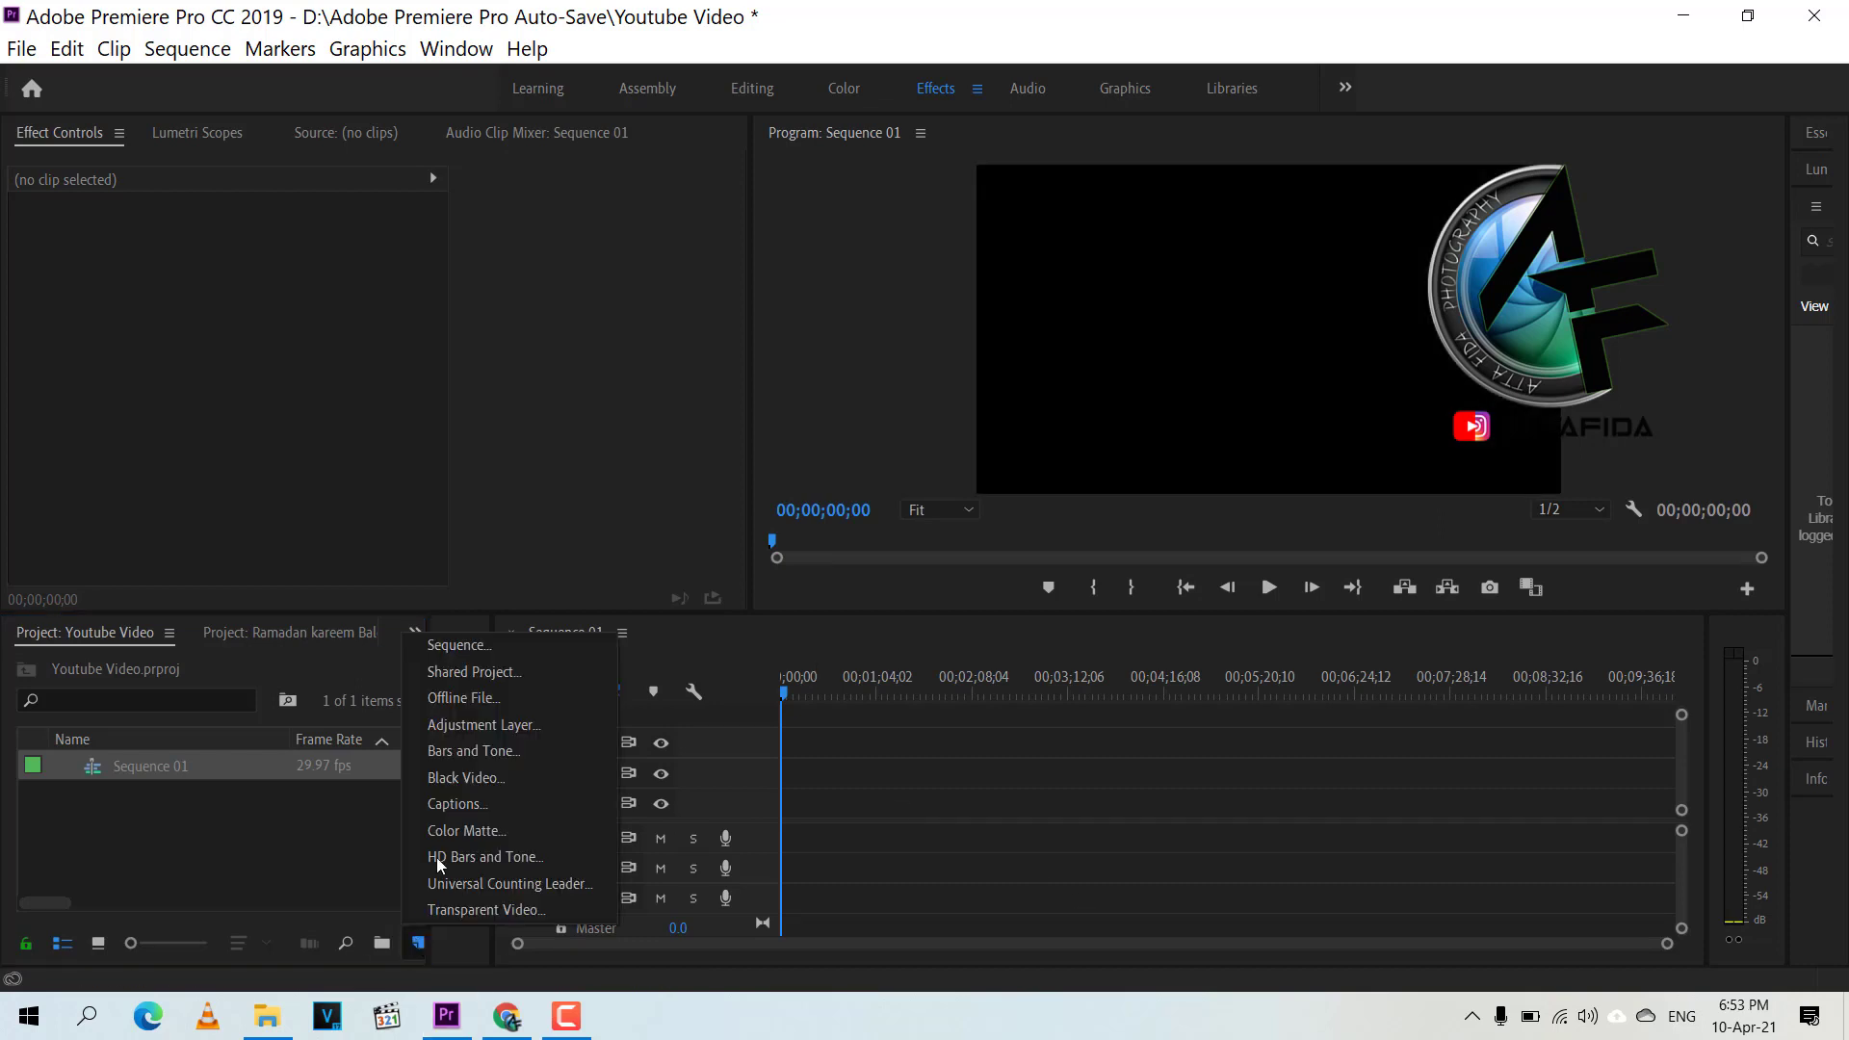
left_click(465, 649)
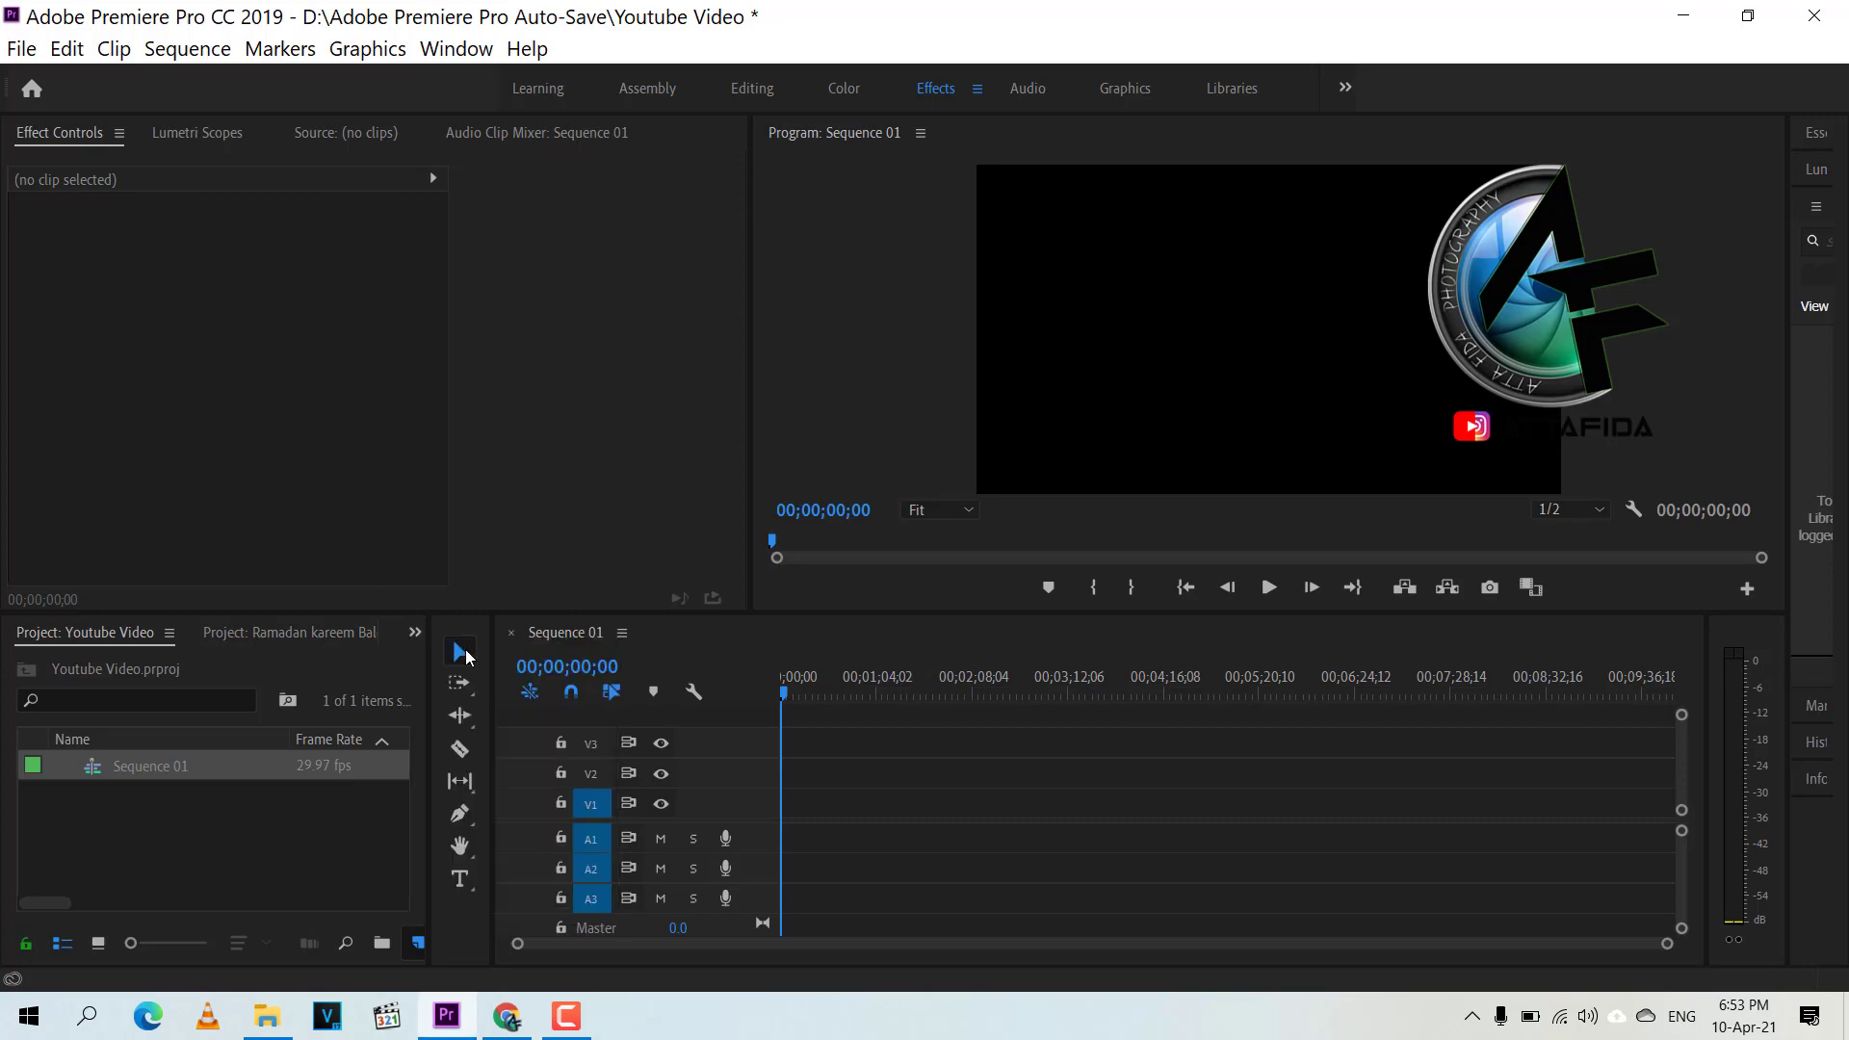
left_click(543, 606)
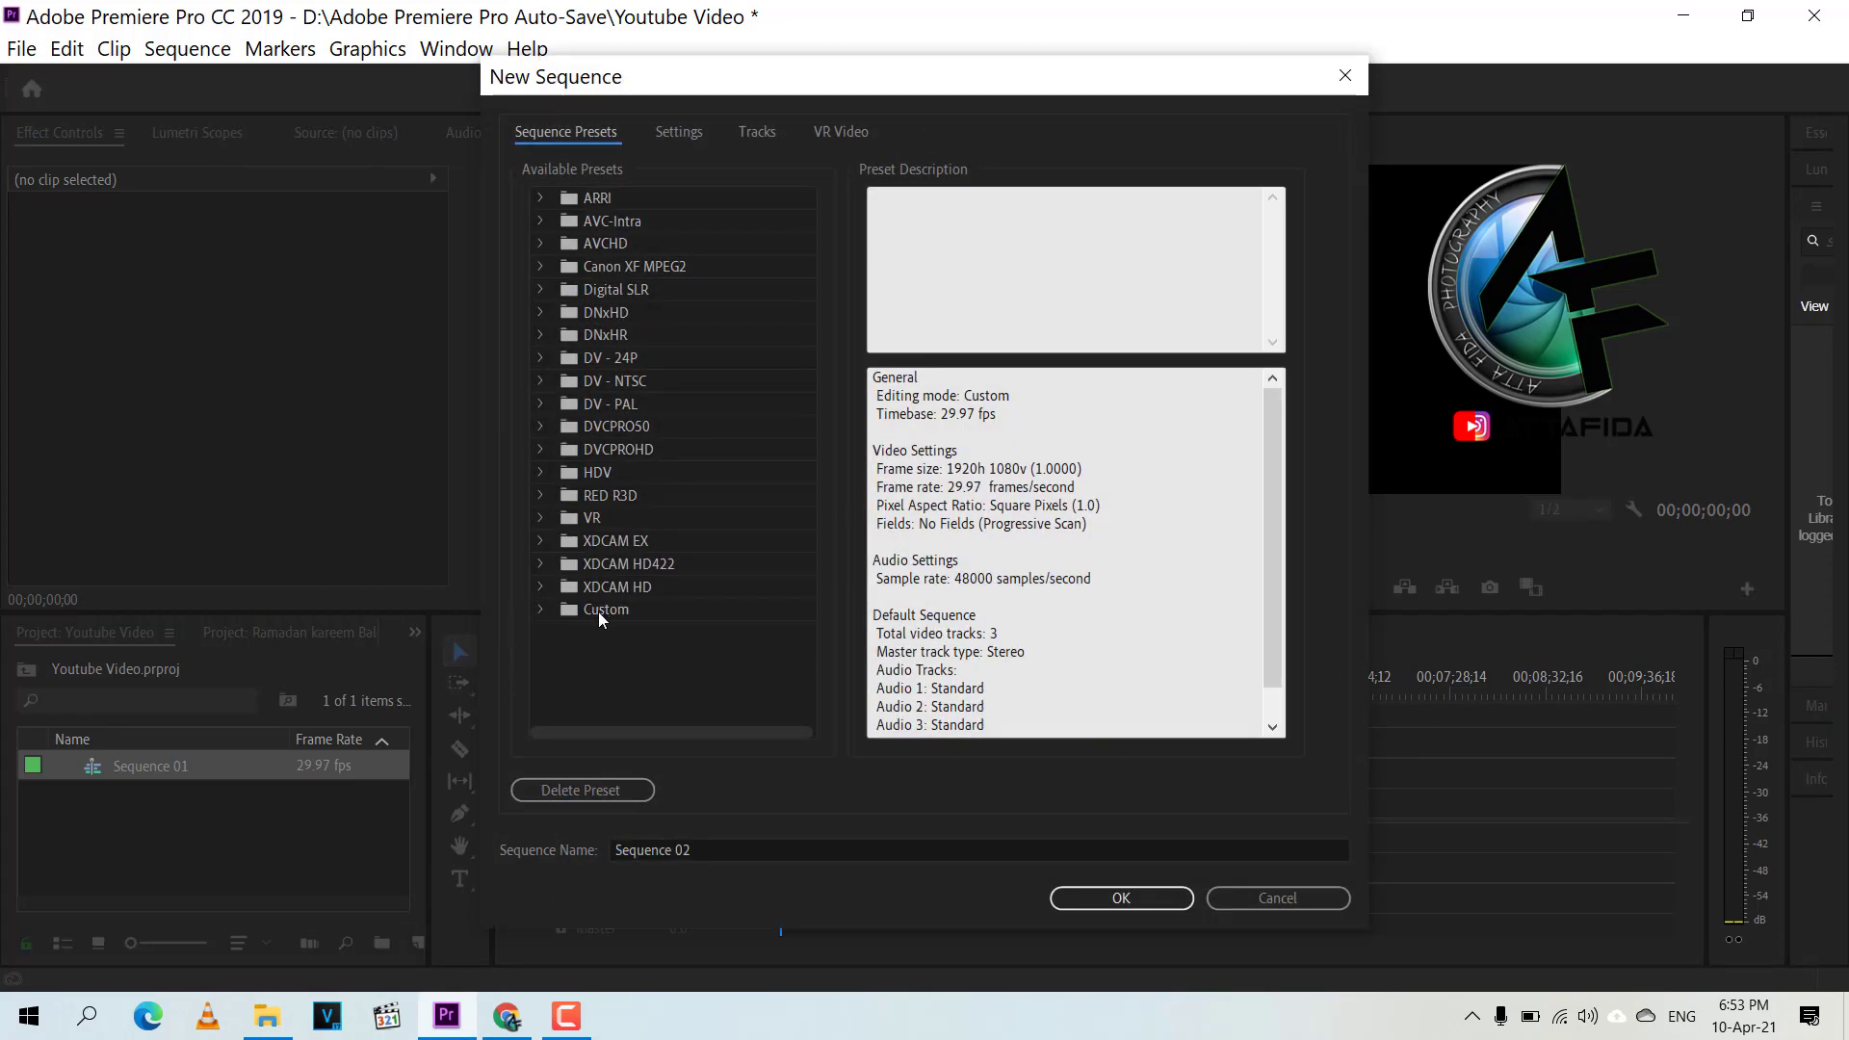
left_click(542, 609)
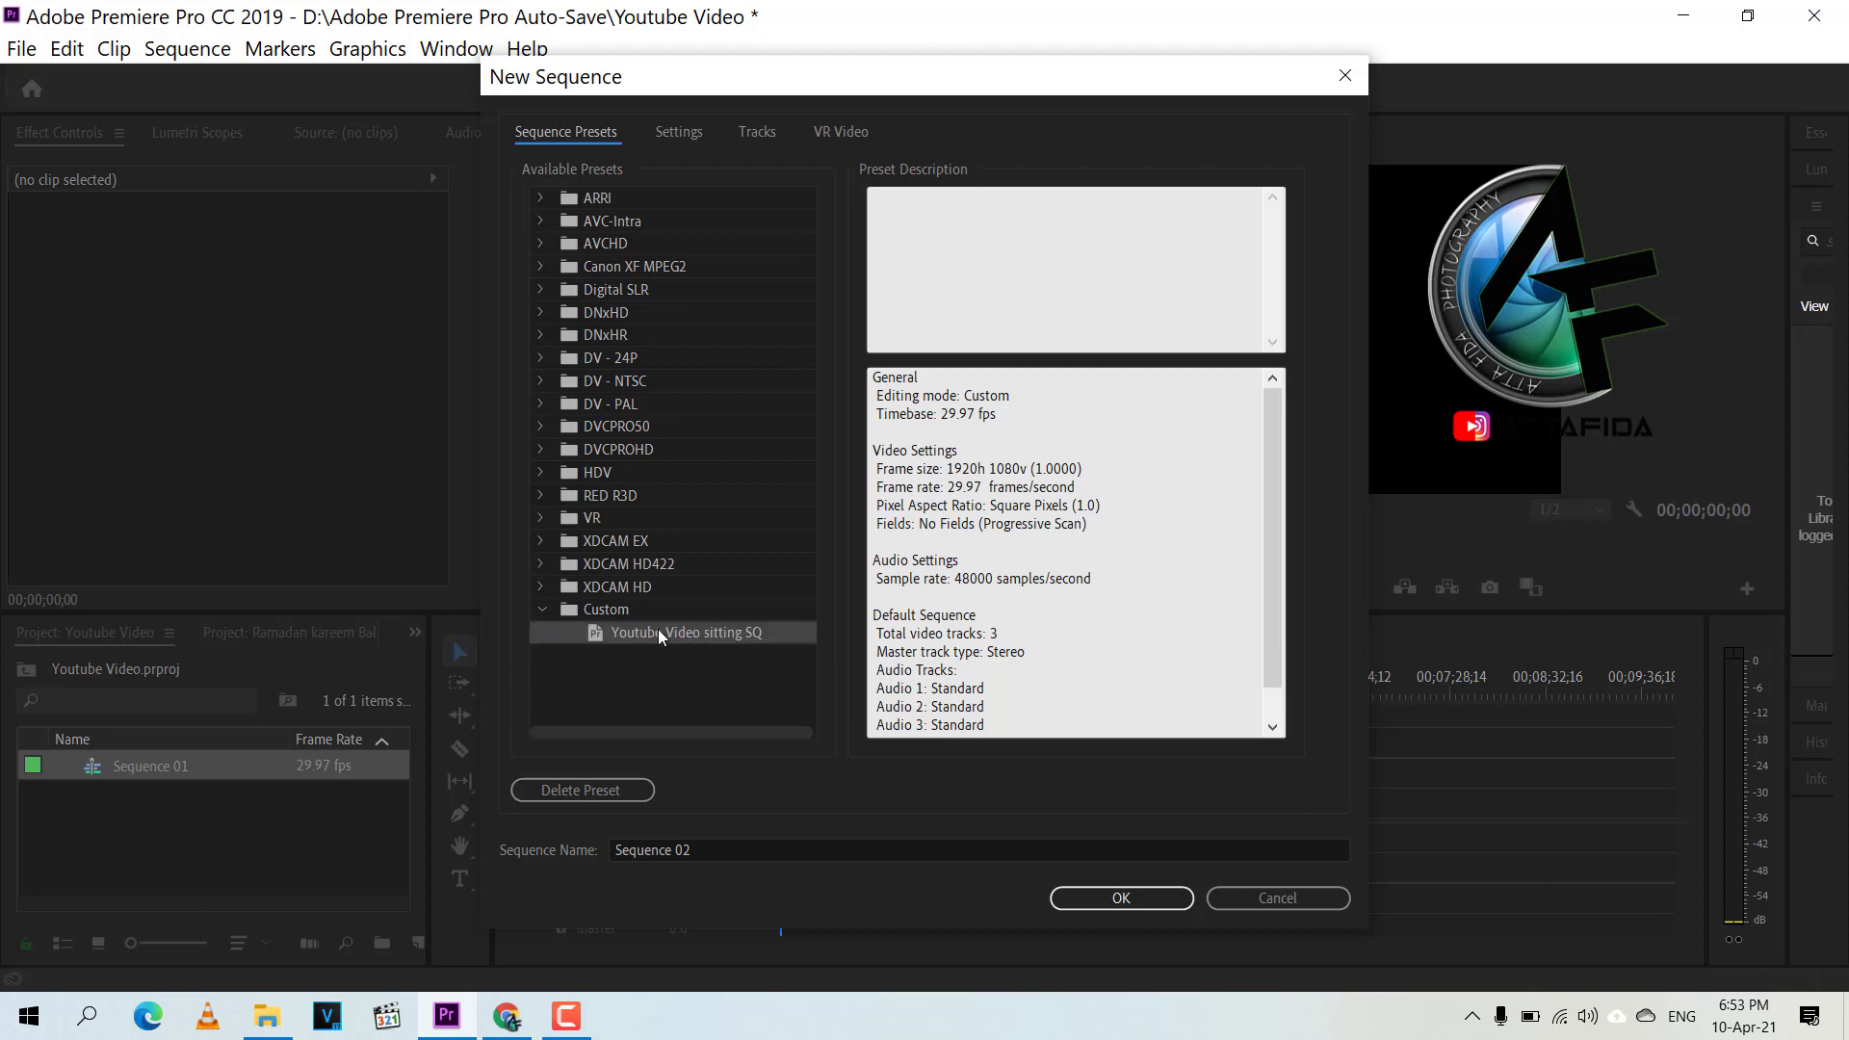
left_click(1077, 898)
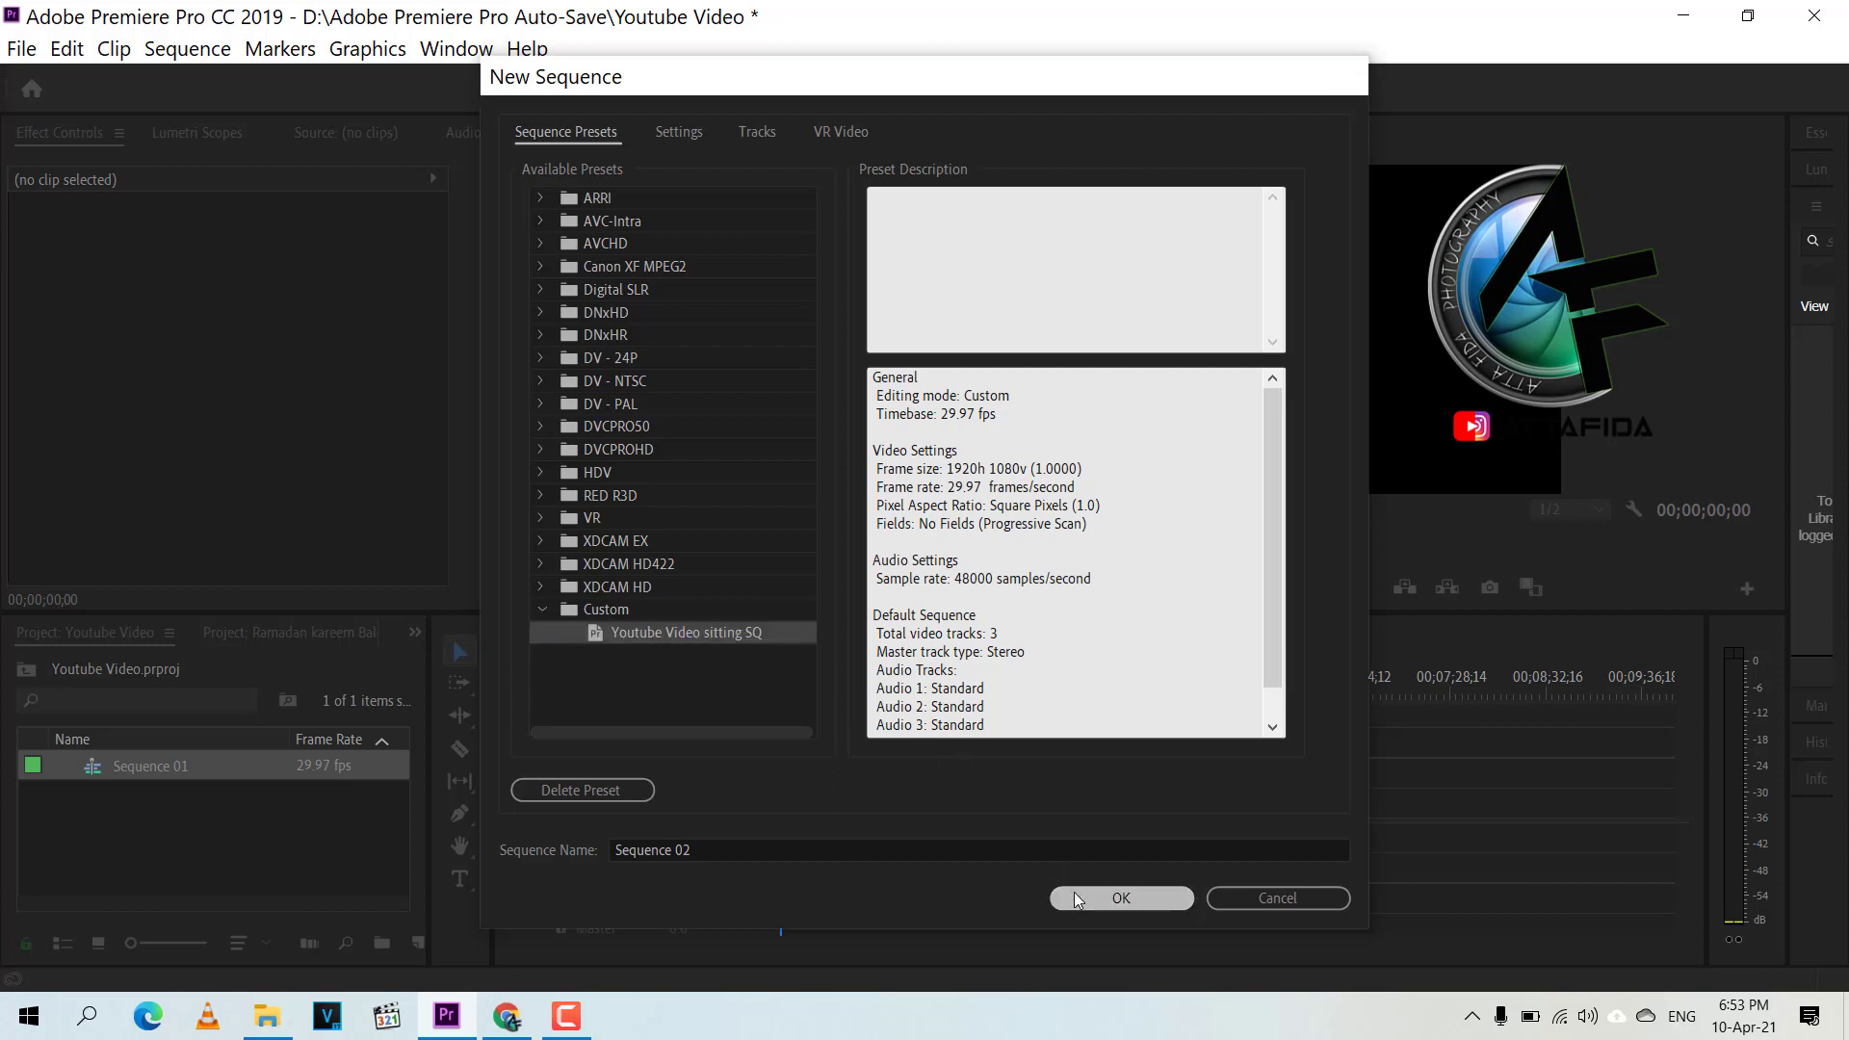